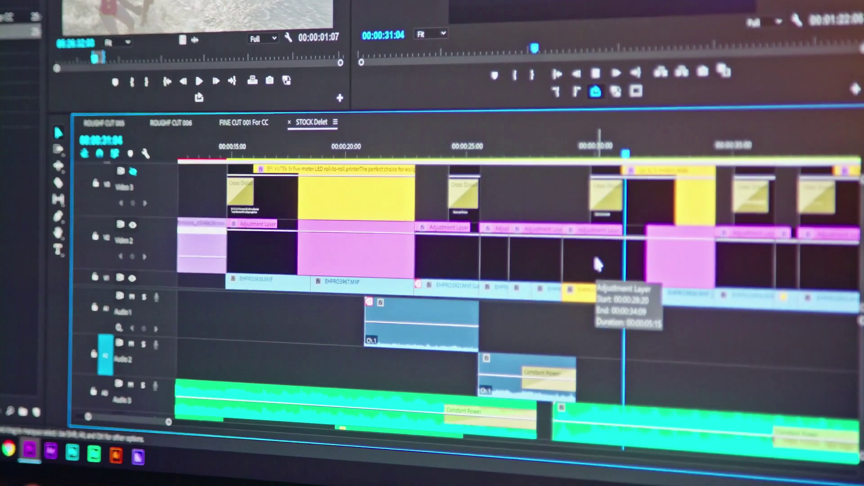
- Play back the multitrack session with its bass, guitar and mandolin stems past 1:03
key(space)
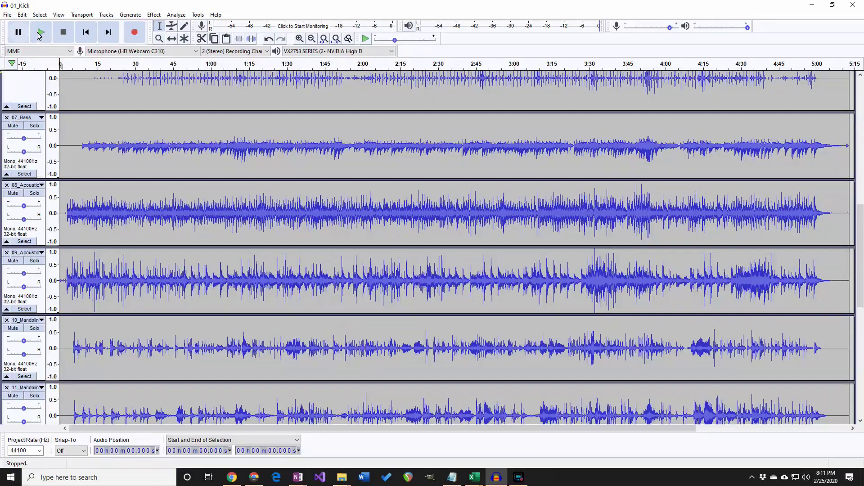
click(43, 33)
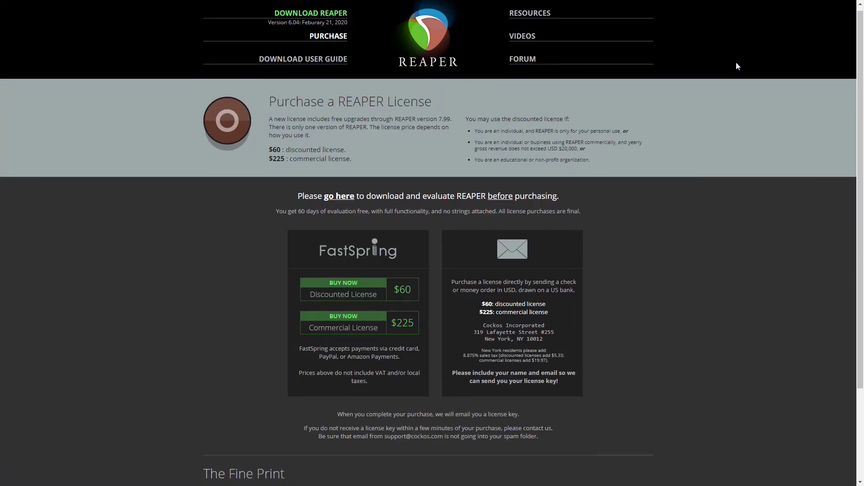
- Scroll down to the licence fine print, then start the same song playing in Audacity
scroll(736, 63, down, 2)
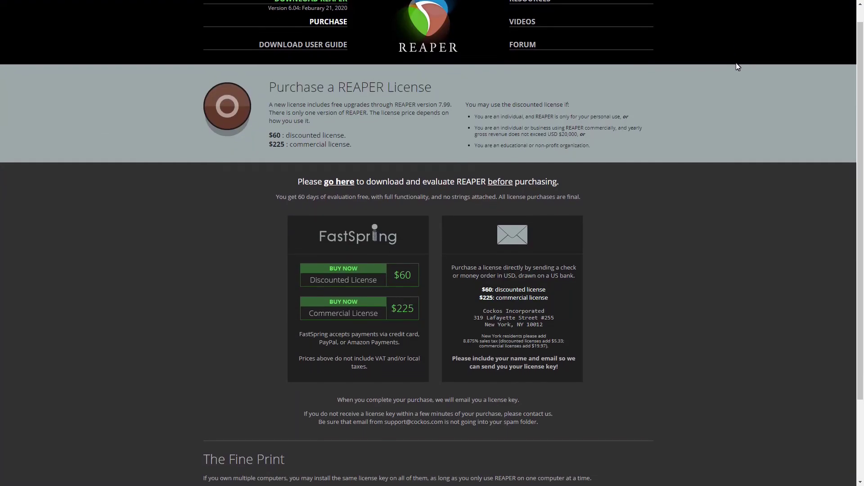
scroll(735, 63, down, 2)
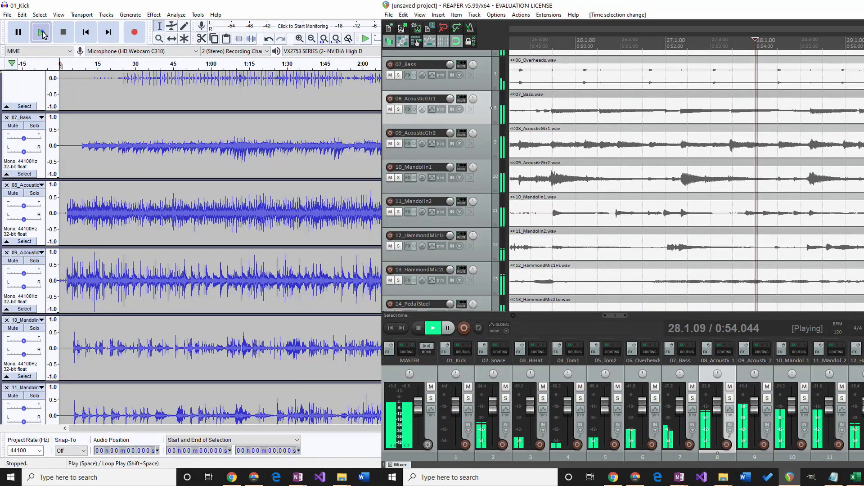
click(42, 32)
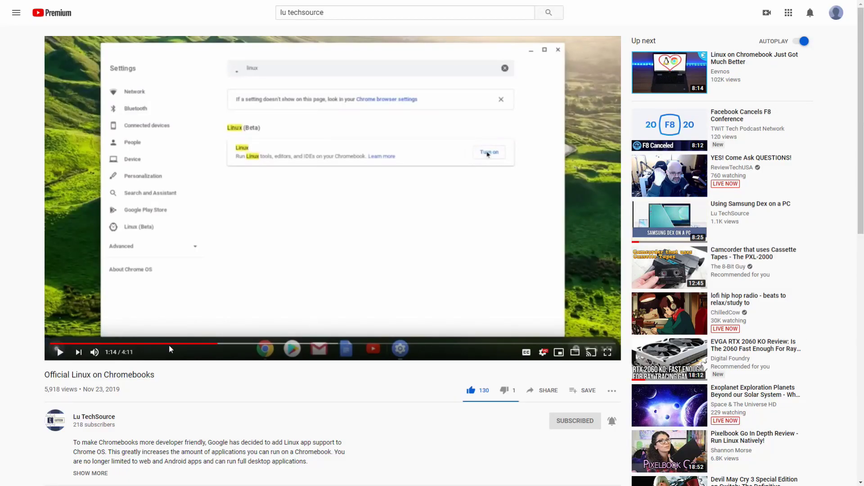
- Play the 'Official Linux on Chromebooks' tutorial video
click(59, 352)
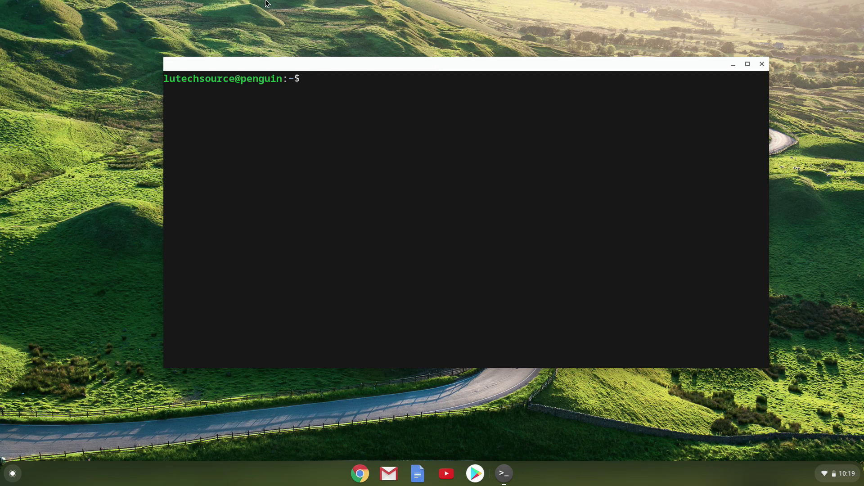
- Update the package lists and upgrade the system packages with apt-get
text(sudo apt-get update)
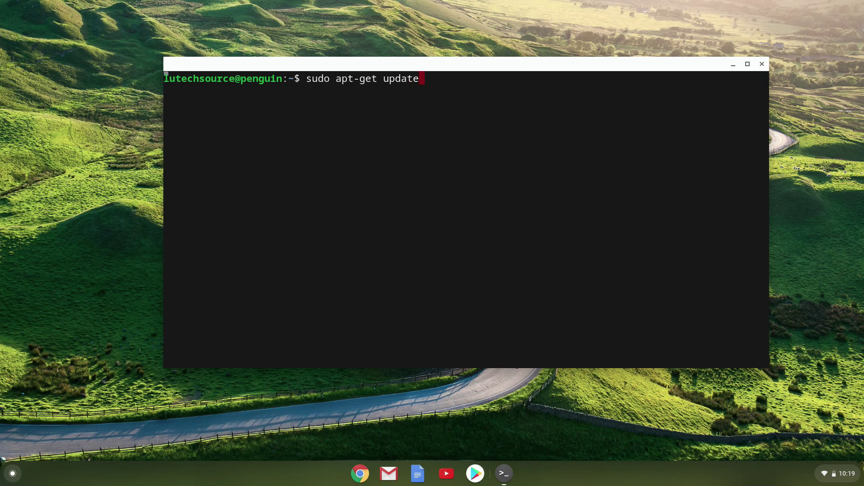
key(Return)
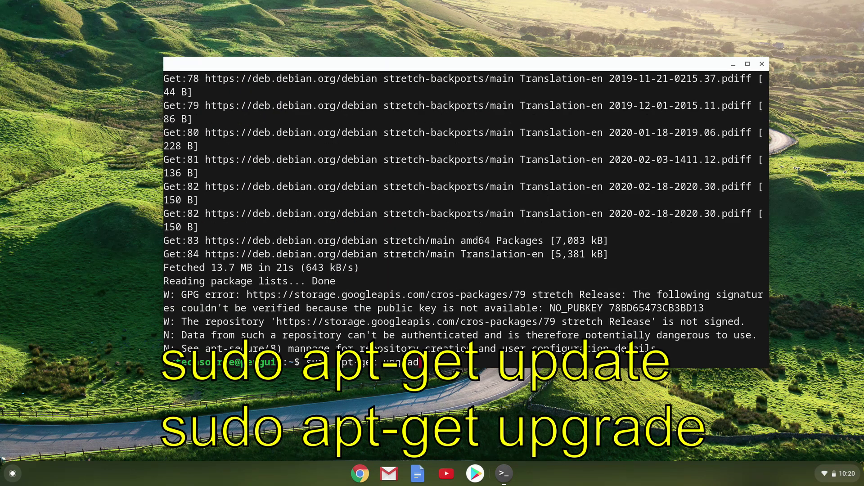
text(sudo apt-get upgrade)
key(Return)
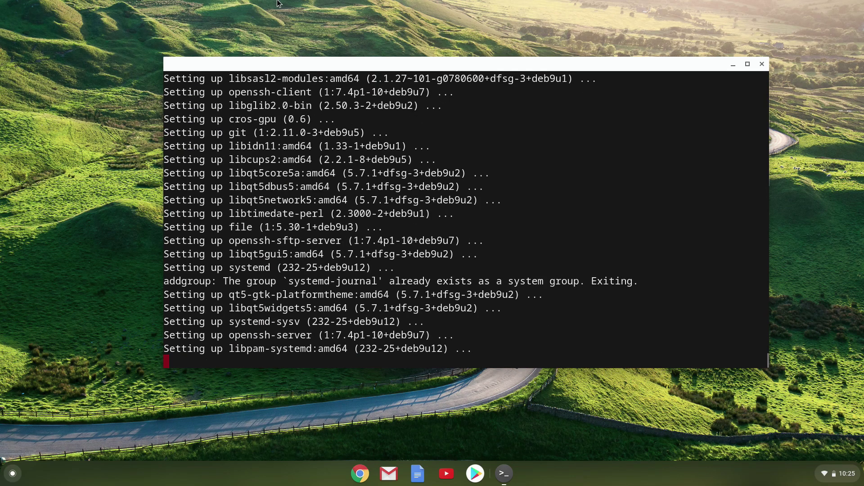
- Install Audacity with sudo apt-get install audacity
text(sudo apt-get install audaci)
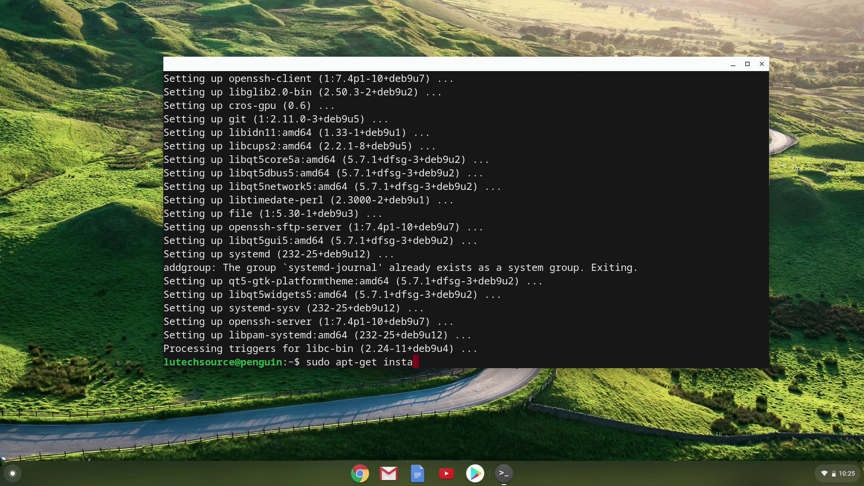
text(ty)
key(Return)
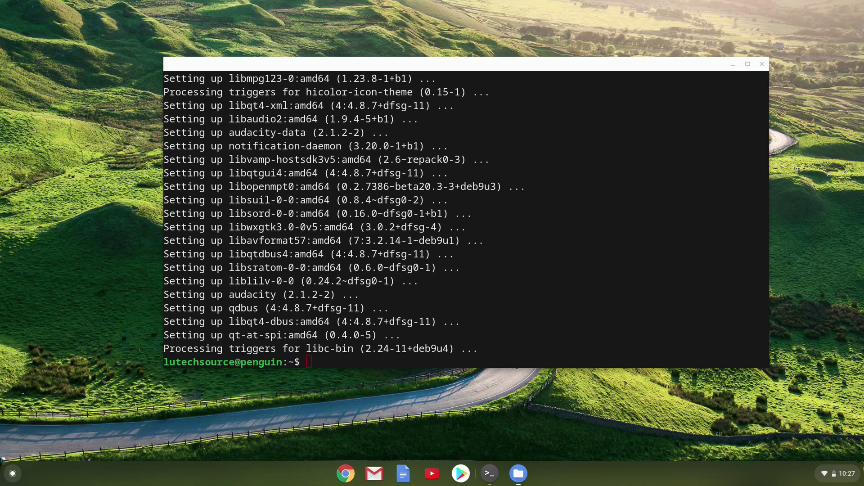
click(146, 371)
- Copy ZOOM0004.WAV from the H1N_SD card's STEREO/FOLDER01 folder
key(alt+shift+m)
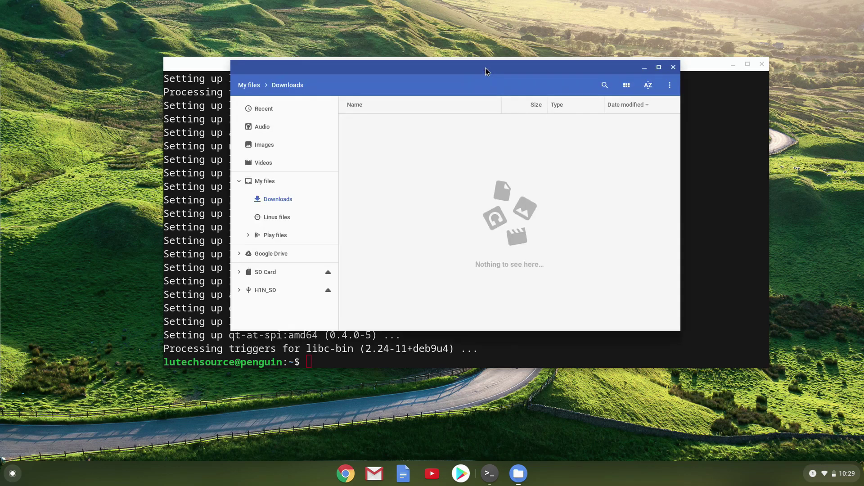
click(268, 287)
double_click(364, 134)
double_click(371, 115)
right_click(376, 134)
click(391, 193)
- Create a new folder named 'Recordings' in Linux files > Documents
click(279, 213)
right_click(451, 152)
click(480, 205)
text(Audio Files)
key(Return)
right_click(382, 116)
click(406, 187)
text(A)
key(BackSpace)
text(Recordings)
key(Return)
- Paste ZOOM0004.WAV into the Recordings folder and close the file manager
double_click(379, 116)
key(ctrl+v)
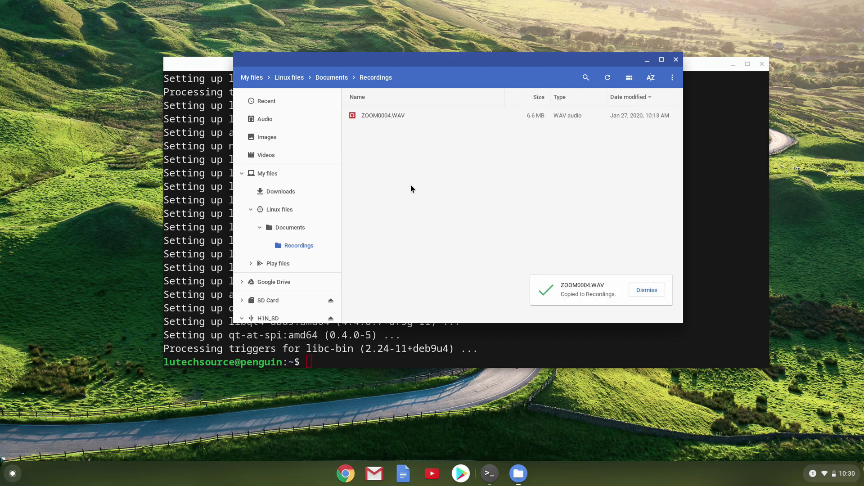
key(ctrl+w)
- Launch Audacity and open ZOOM0004.WAV from Documents > Recordings
click(12, 474)
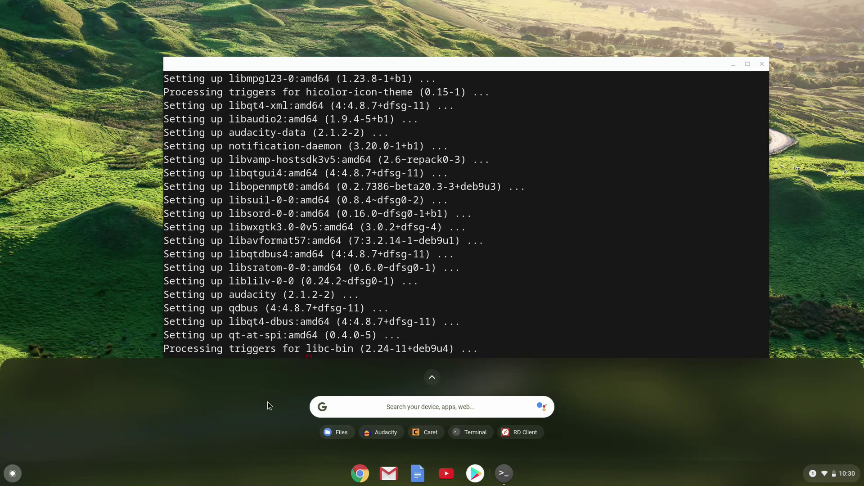
click(382, 433)
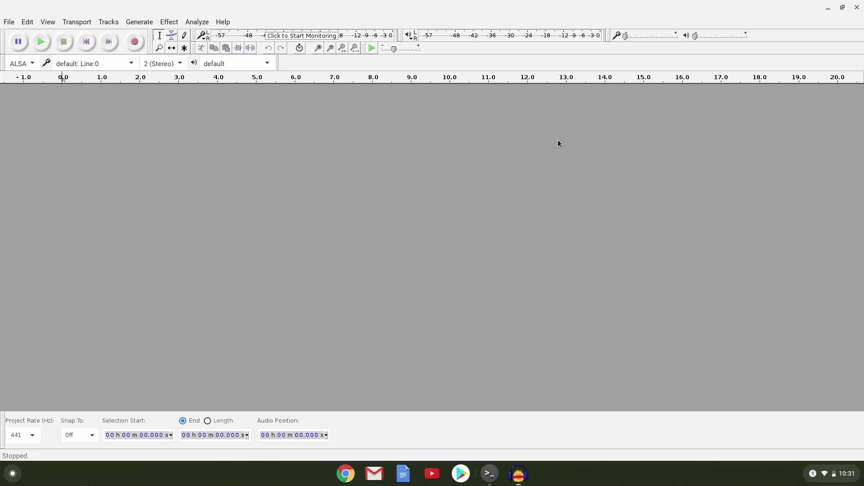
click(9, 22)
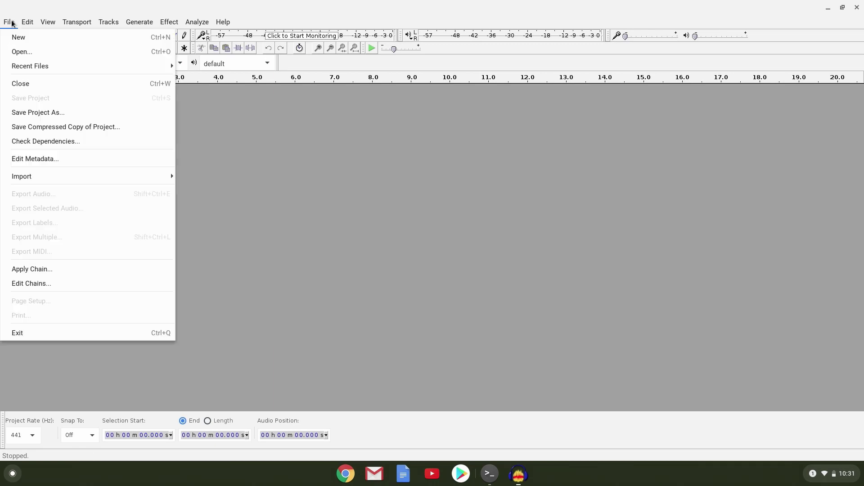
click(21, 53)
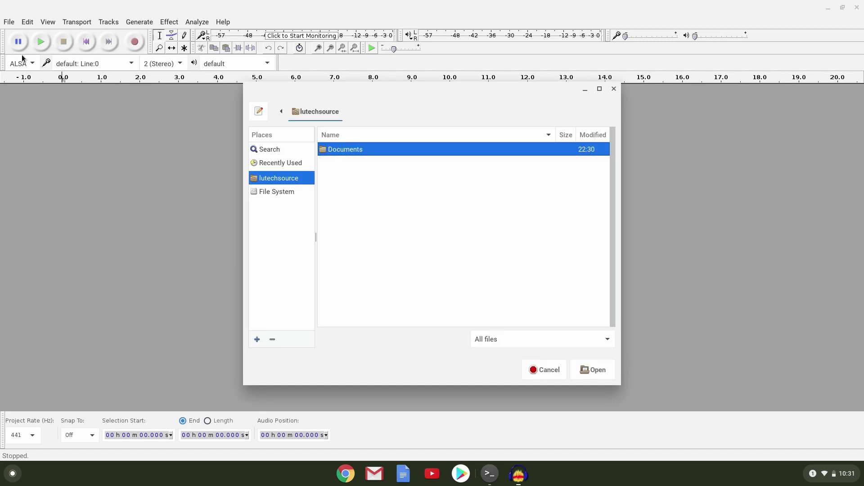
double_click(347, 151)
double_click(347, 151)
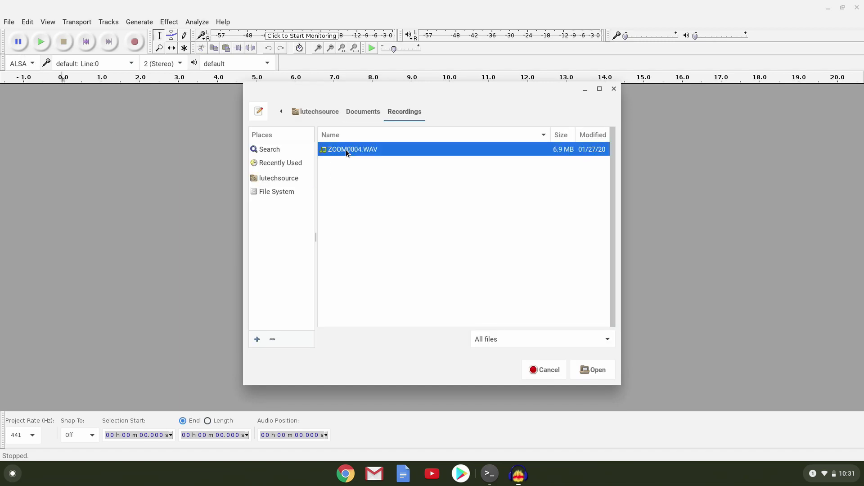
double_click(344, 149)
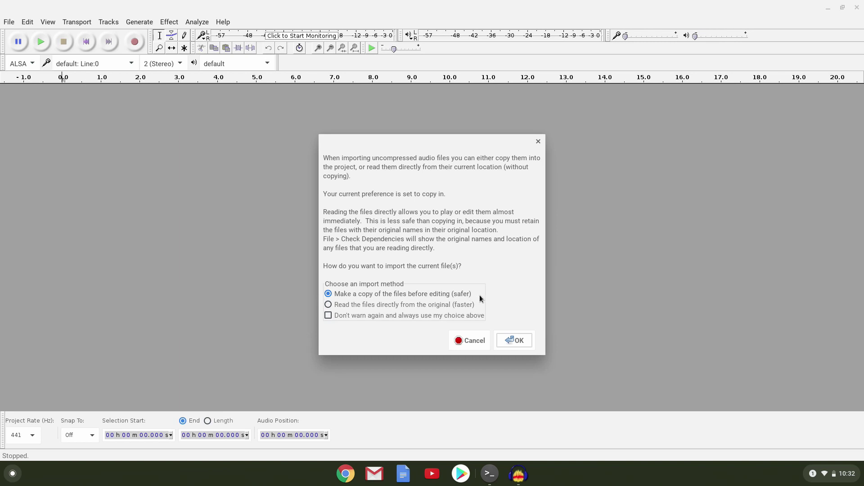
click(327, 295)
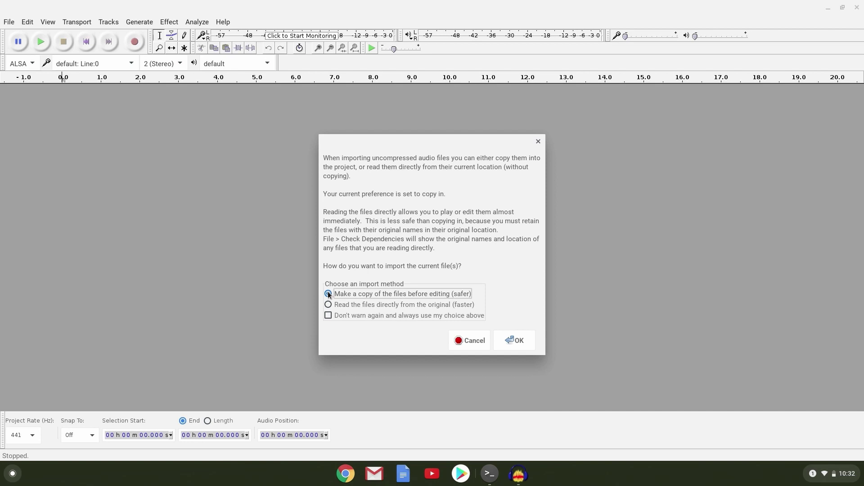
- Import a copy of ZOOM0004.WAV, then play it through once and stop
click(512, 338)
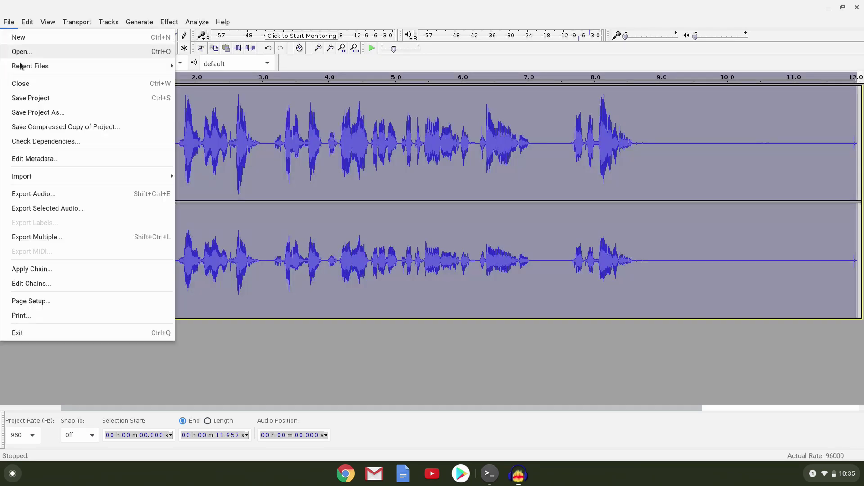
click(27, 96)
key(Return)
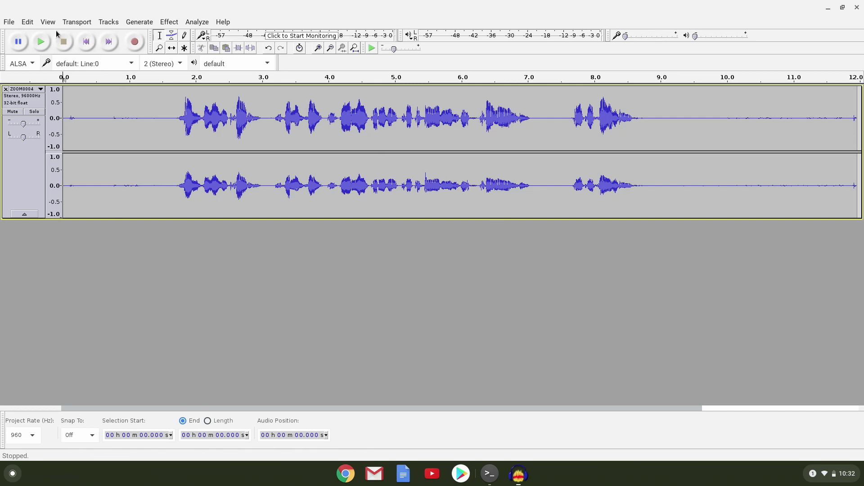
click(42, 44)
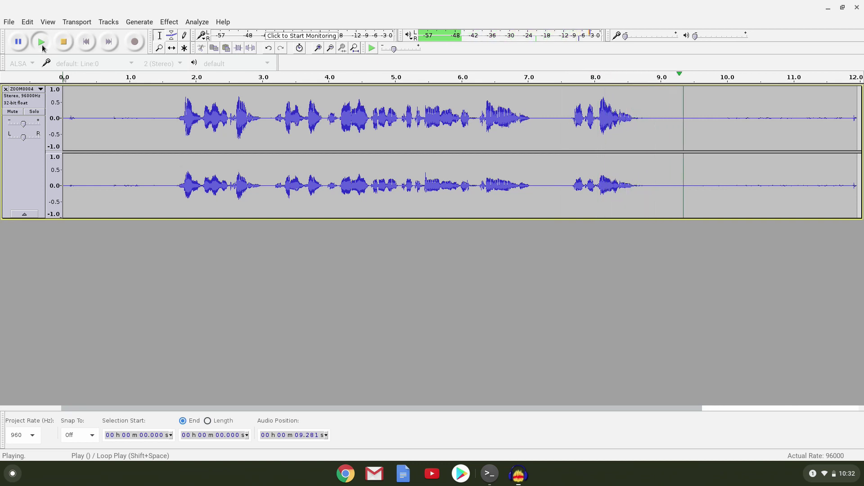
click(42, 45)
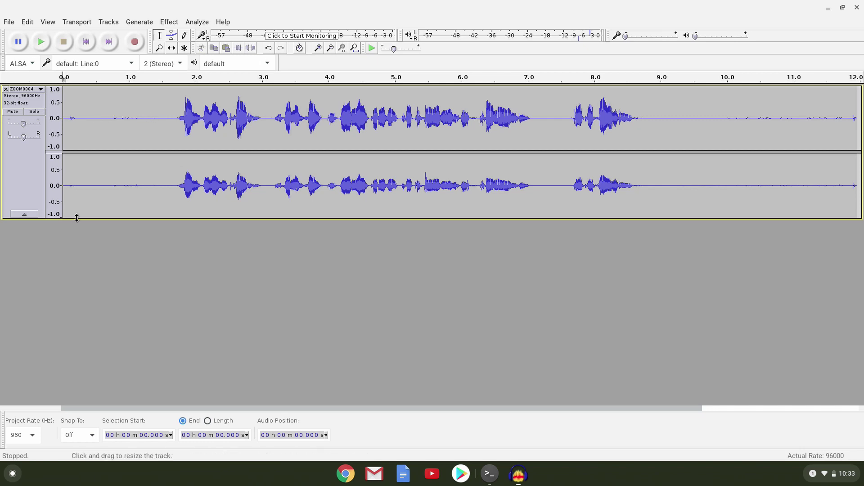
- Apply Noise Reduction to the whole track using the quiet 0.6–1.3 s stretch as profile
drag(76, 218, 77, 318)
drag(150, 143, 103, 145)
click(169, 22)
click(189, 274)
click(421, 187)
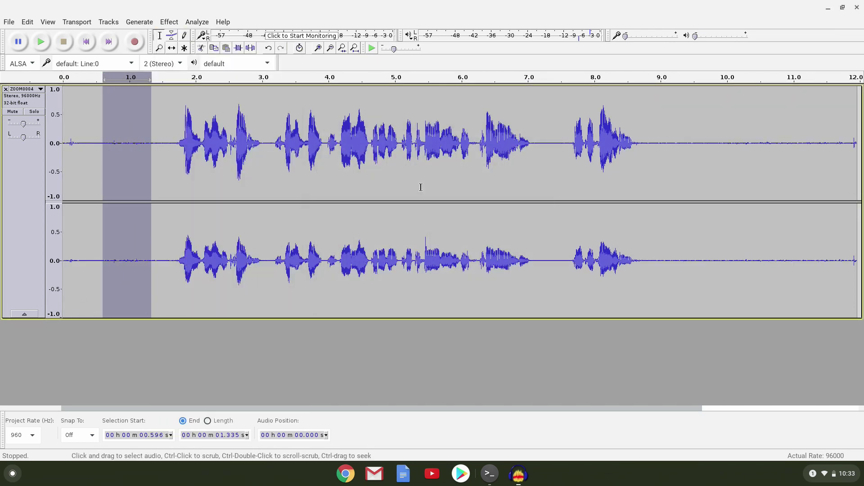
key(ctrl+a)
click(168, 22)
click(200, 278)
click(517, 363)
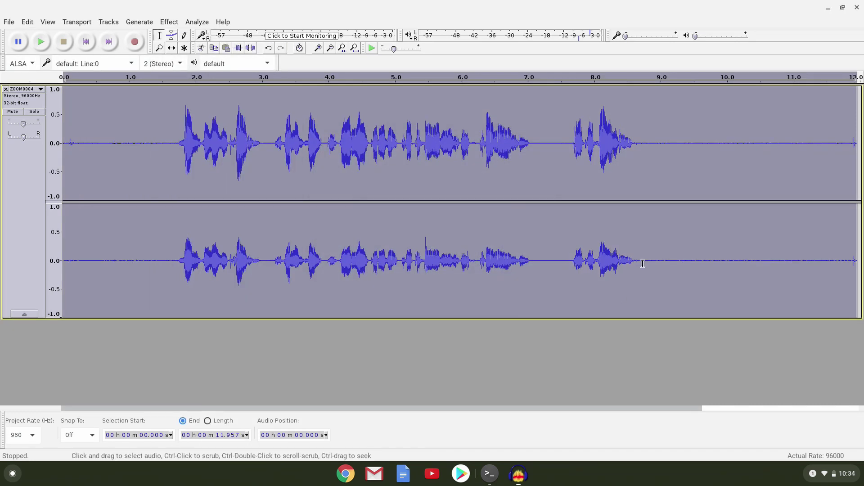
- Normalize the whole recording with the default settings
click(166, 22)
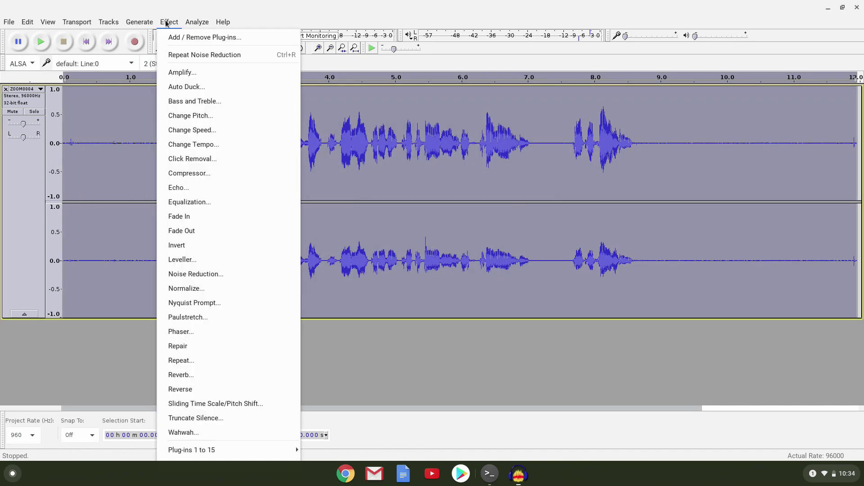
click(190, 290)
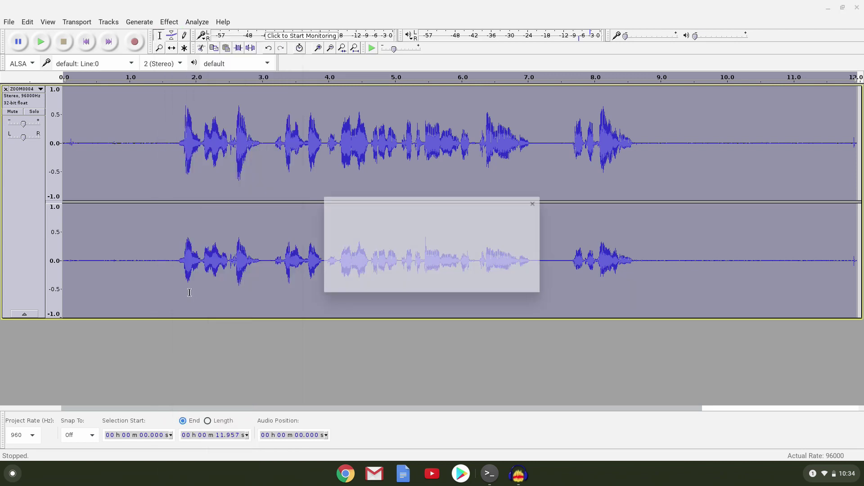
click(467, 280)
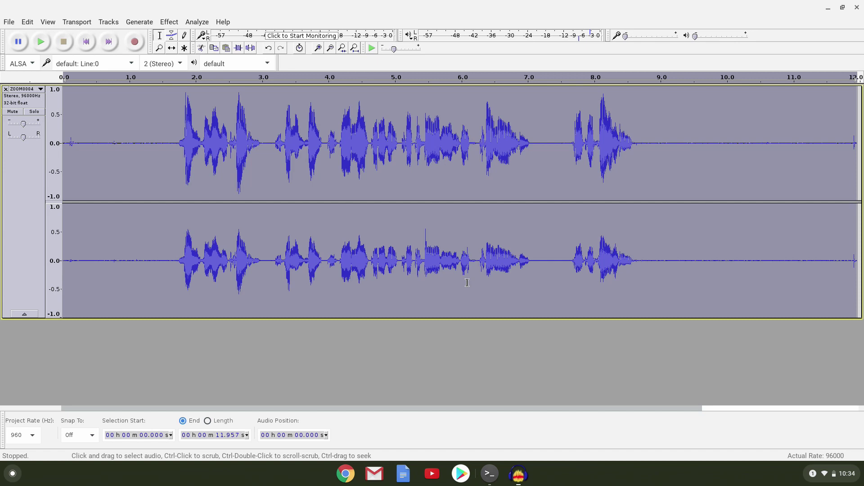
- Pull the 20–100 Hz sliders to the bottom in Graphic Equalization and apply the low cut
click(169, 21)
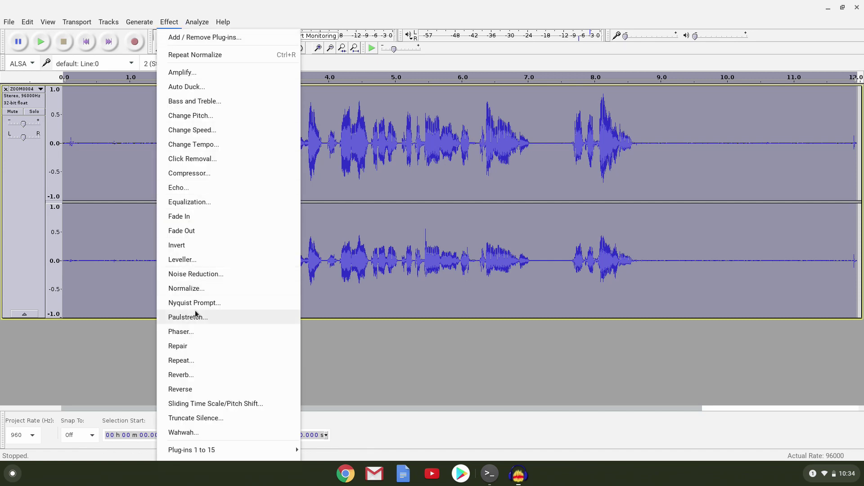
click(199, 13)
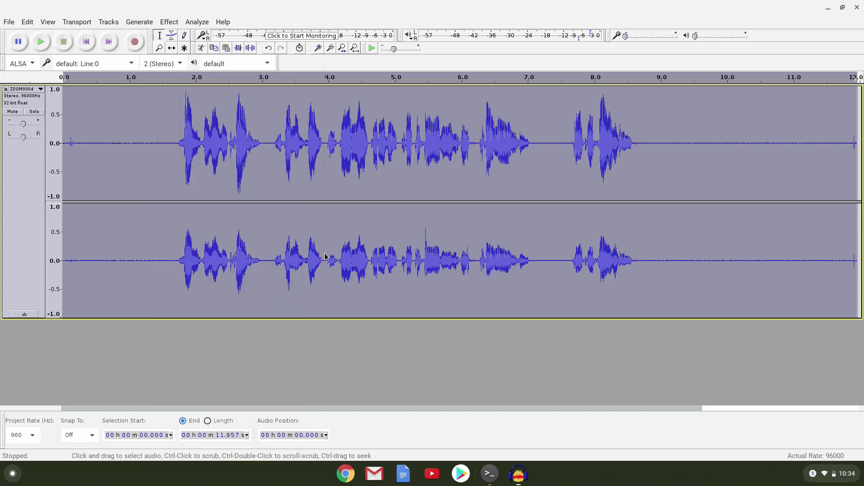
click(178, 22)
click(189, 204)
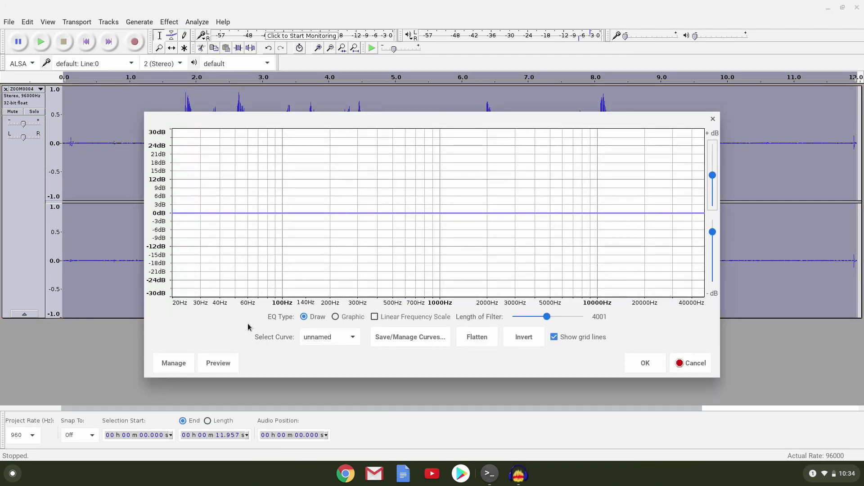
click(335, 316)
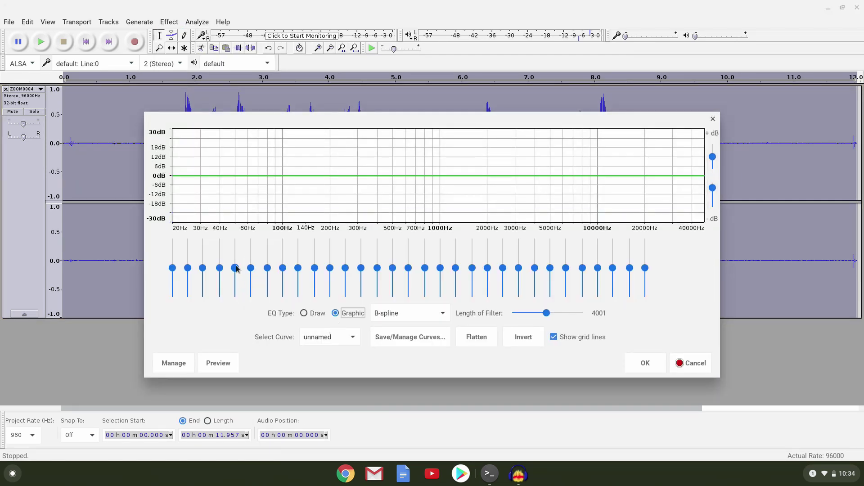
drag(267, 268, 251, 297)
drag(235, 268, 235, 297)
drag(219, 268, 203, 297)
drag(187, 267, 188, 297)
drag(173, 268, 172, 297)
click(644, 366)
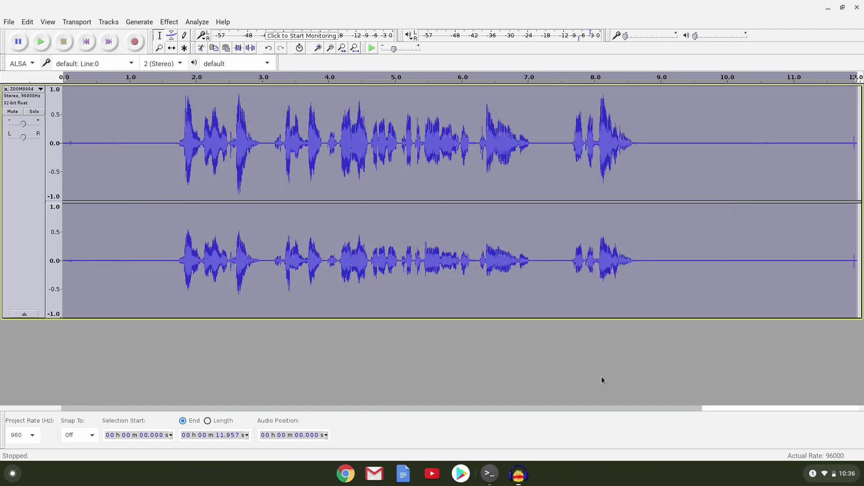
- Play the processed ZOOM0004.WAV, then export it as WAV 16-bit, accepting the metadata
click(42, 42)
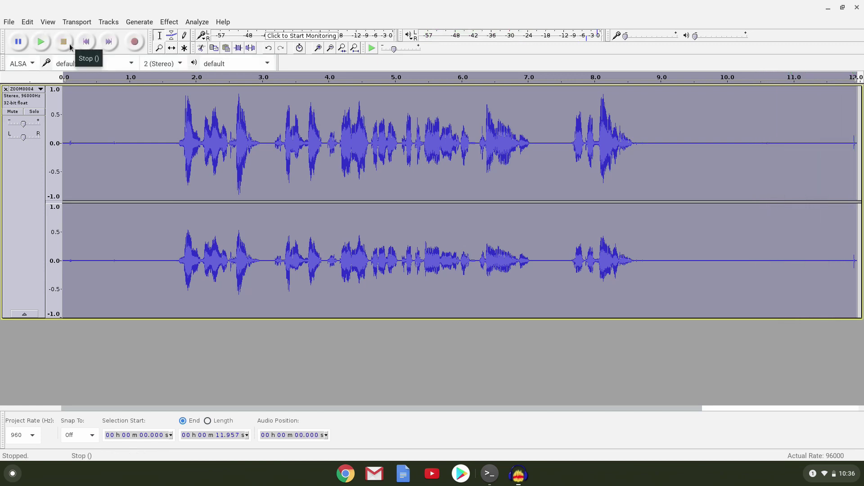
click(9, 21)
click(37, 193)
click(563, 261)
click(568, 265)
click(594, 380)
click(538, 347)
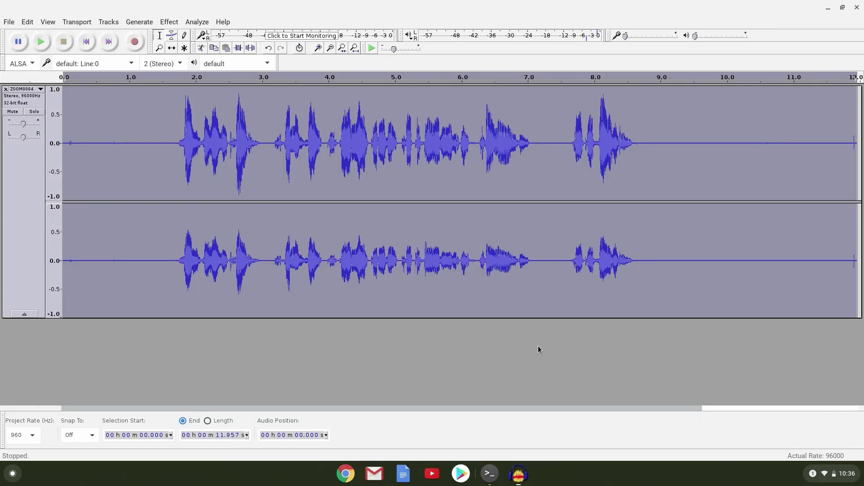
- Close Audacity and load the reaper.fm website in Chrome
click(857, 7)
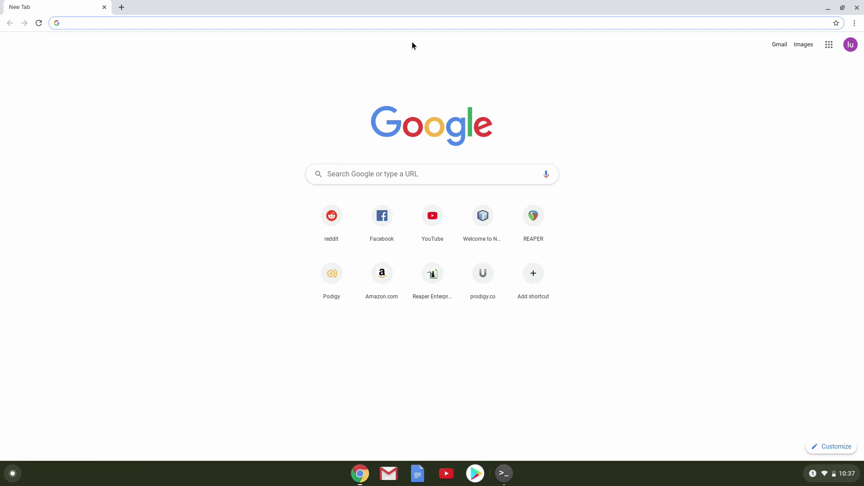
text(reaper.)
key(Return)
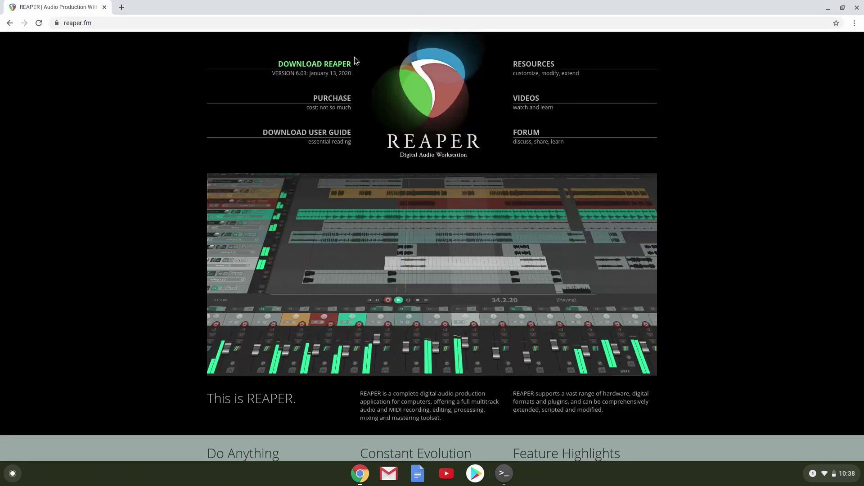
- On the download page, expand the Linux builds and download the x86_64 version
click(340, 65)
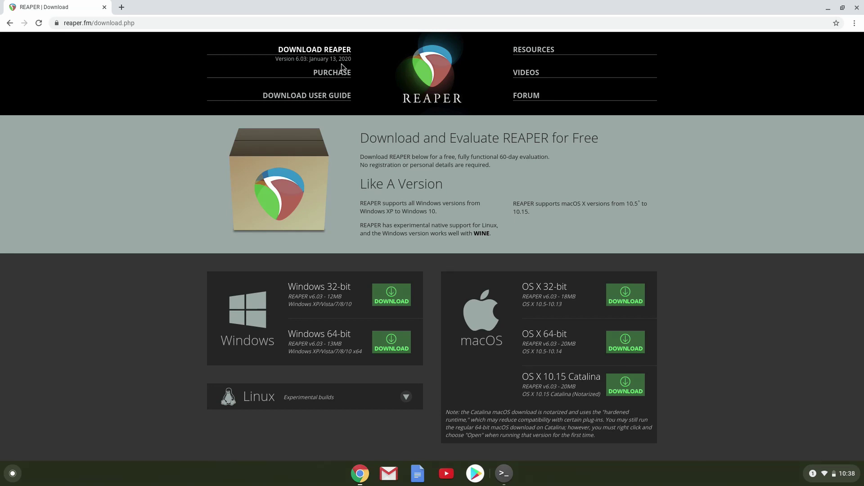
click(406, 399)
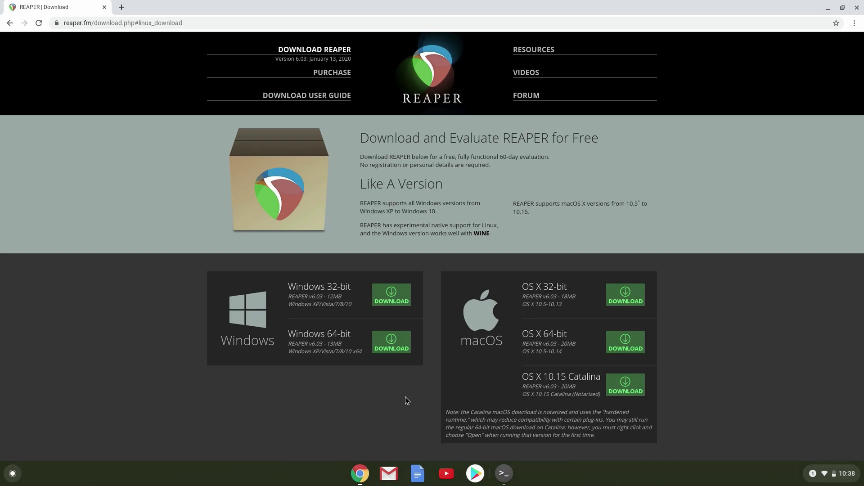
scroll(405, 397, down, 3)
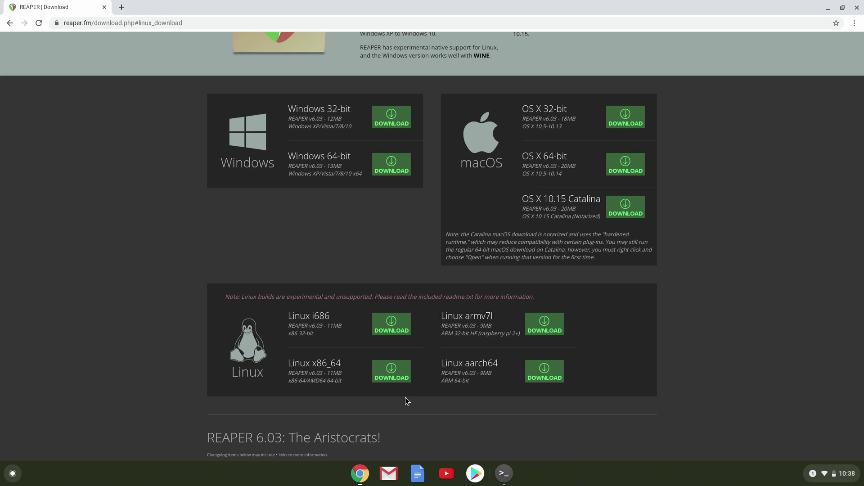
drag(342, 363, 288, 364)
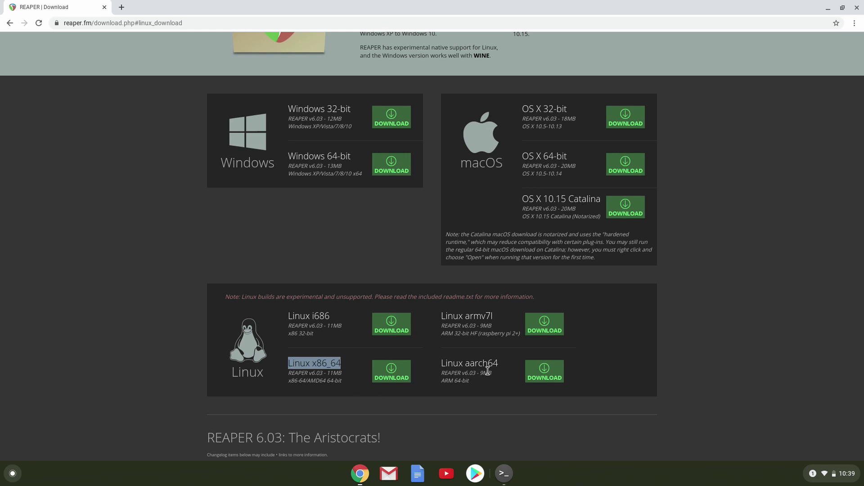
drag(498, 363, 441, 363)
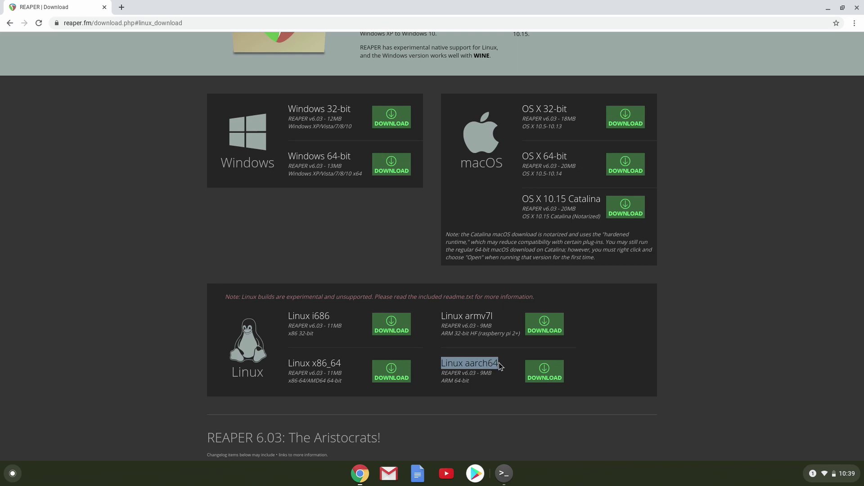
click(388, 370)
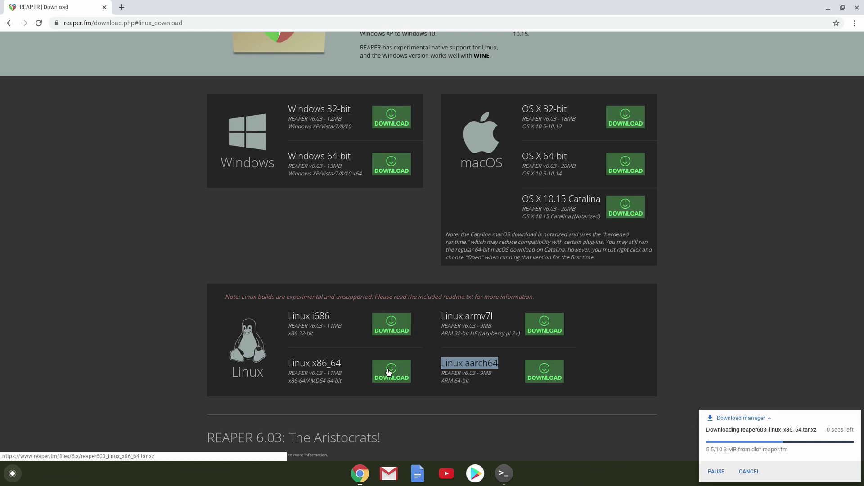
- Copy the downloaded reaper603_linux_x86_64.tar.xz archive from its folder
click(761, 432)
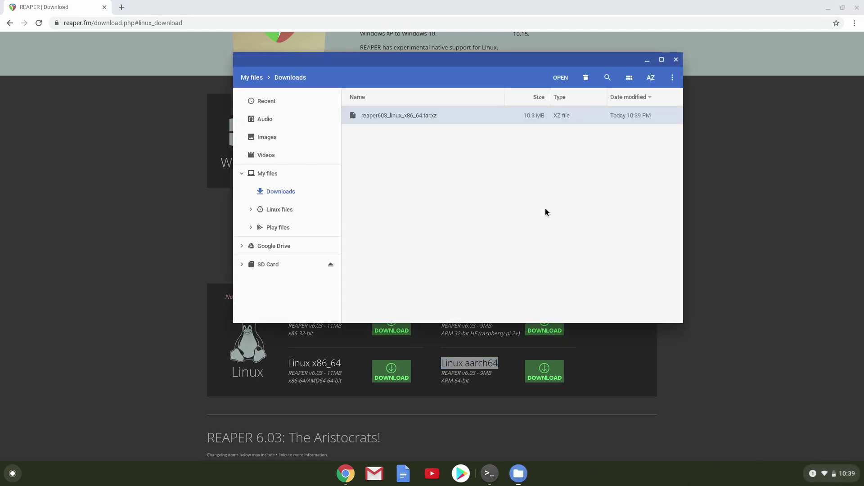
right_click(378, 115)
click(397, 155)
- Create a Downloads folder under Linux files and paste the archive into it
click(278, 209)
right_click(365, 156)
click(391, 207)
text(Downloads)
key(Return)
double_click(373, 115)
right_click(385, 144)
click(406, 183)
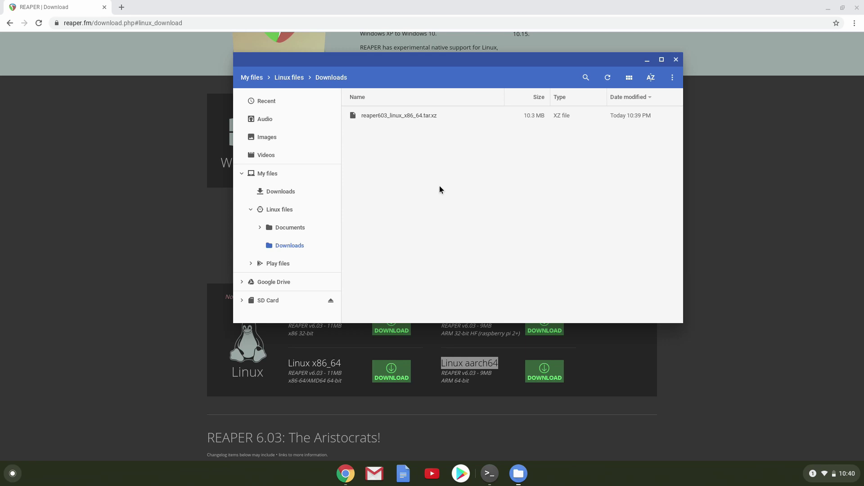
- Install xz-utils in the terminal with sudo apt-get install xz-utils
click(489, 474)
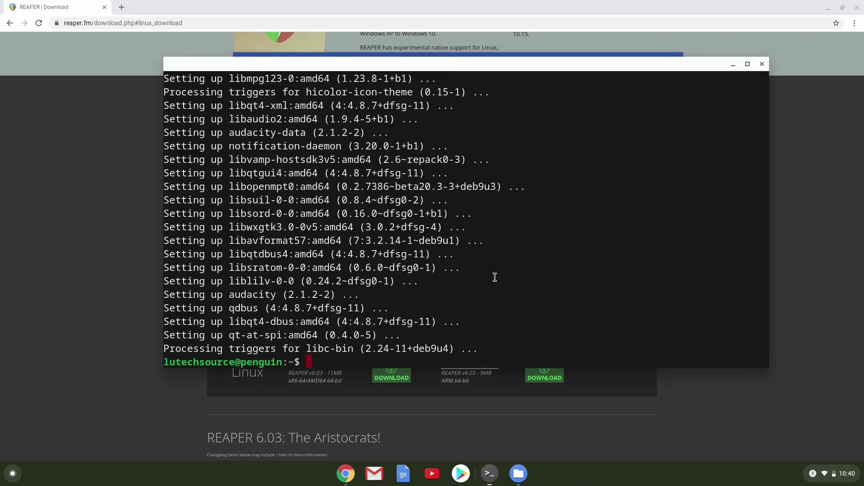
text(sudo apt-get insta)
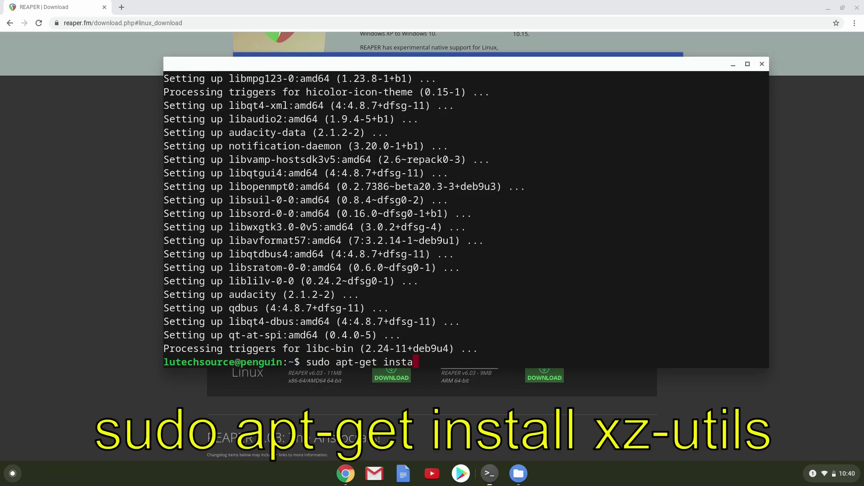
text(ll xz-utils)
key(Return)
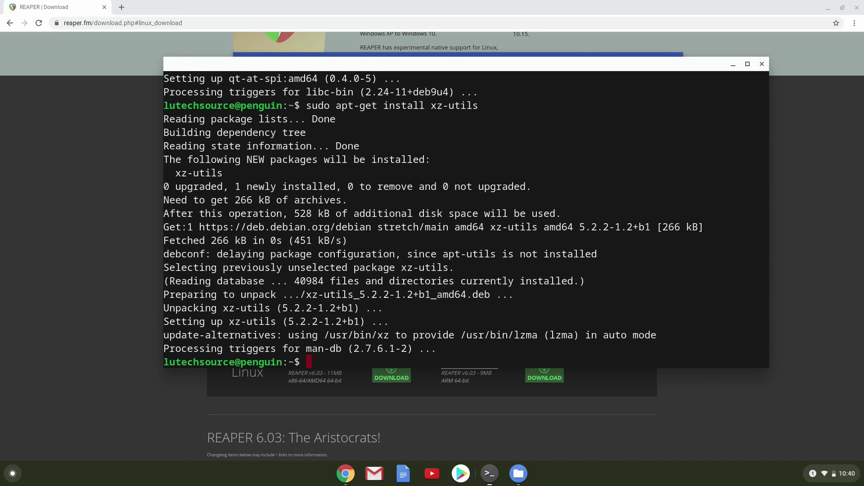
- Go into Downloads and extract the REAPER archive with tar -xf
text(ls)
key(Return)
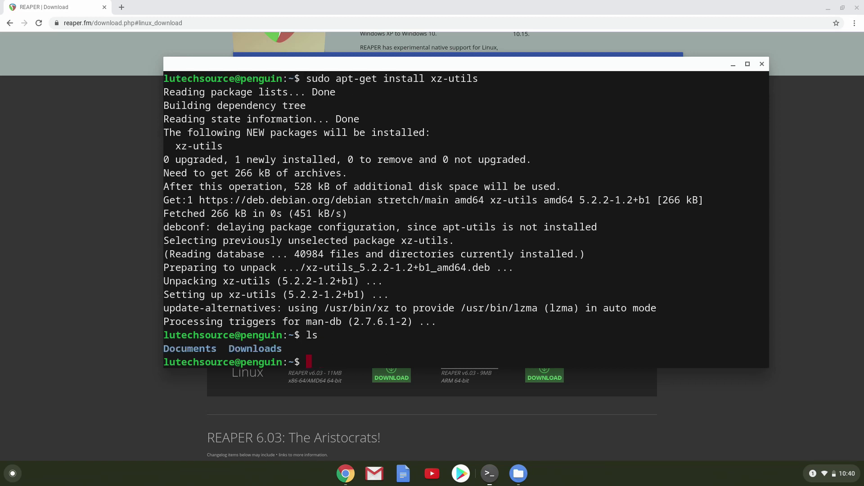
text(cd Downloads)
key(Return)
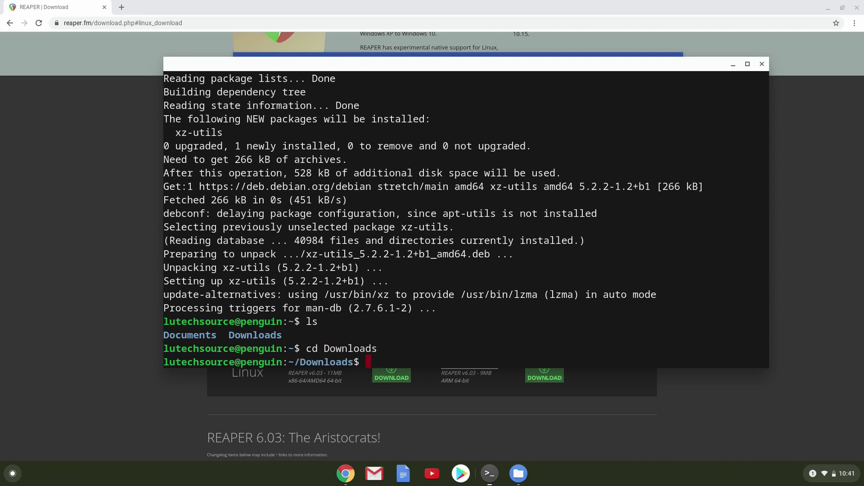
text(ls)
key(Return)
text(tar -xf)
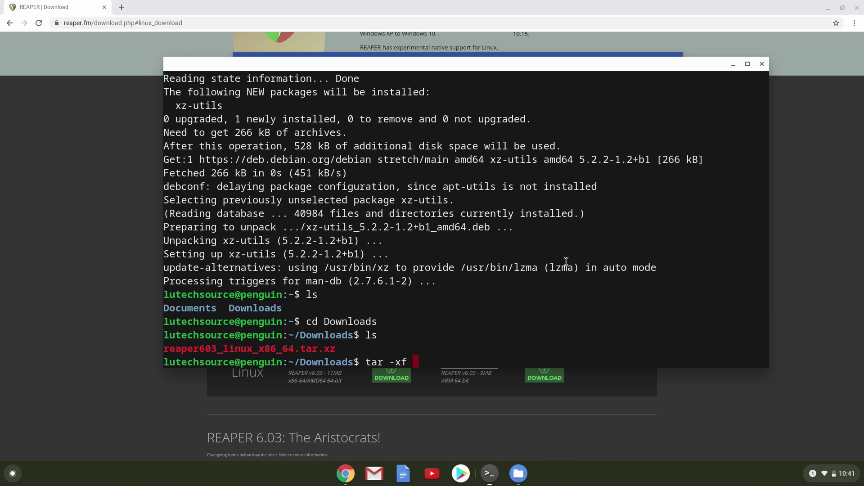
drag(338, 349, 164, 350)
key(ctrl+shift+v)
key(Return)
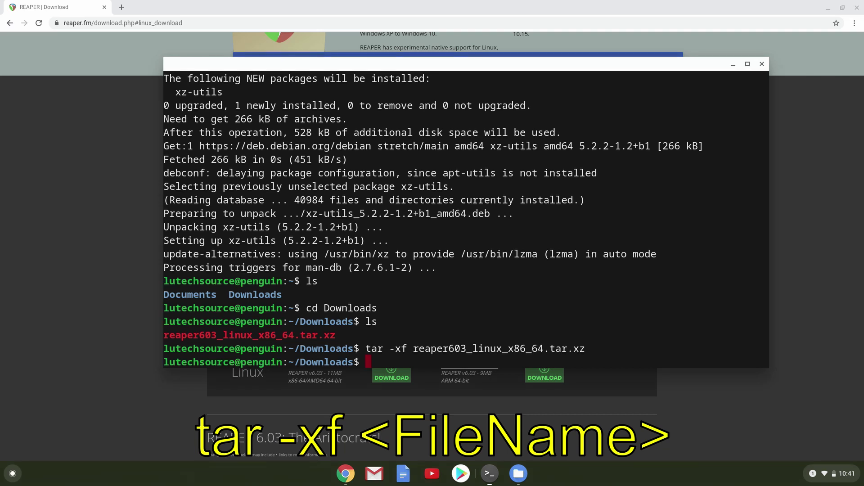
- Enter the reaper_linux_x86_64 folder, list its files and type ./install-reaper.sh
text(ls)
key(Return)
text(cd )
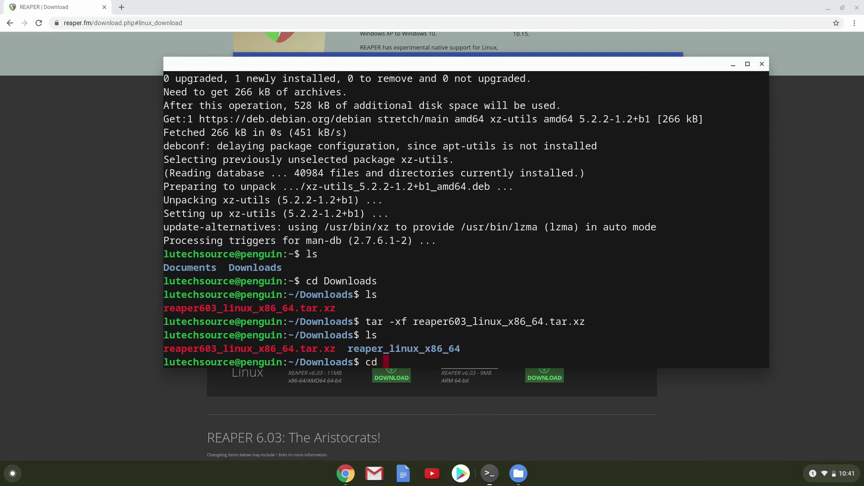
text(reaper_linux_x86_64)
key(Return)
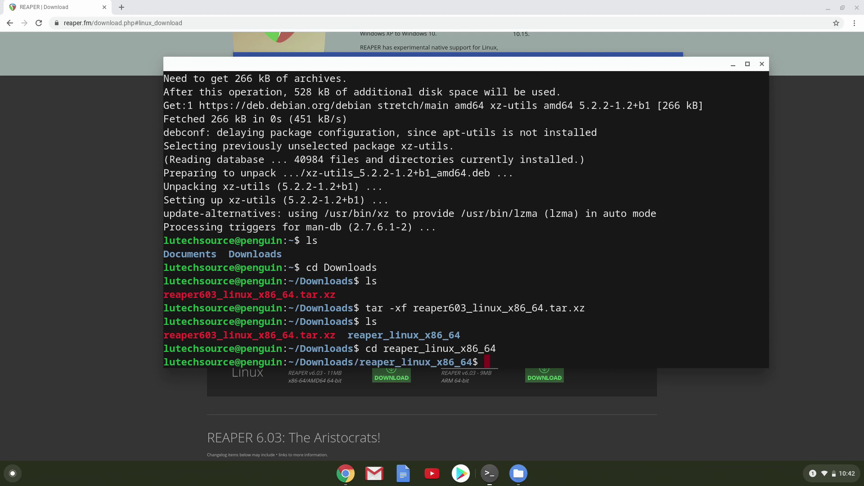
text(ls)
key(Return)
text(./install)
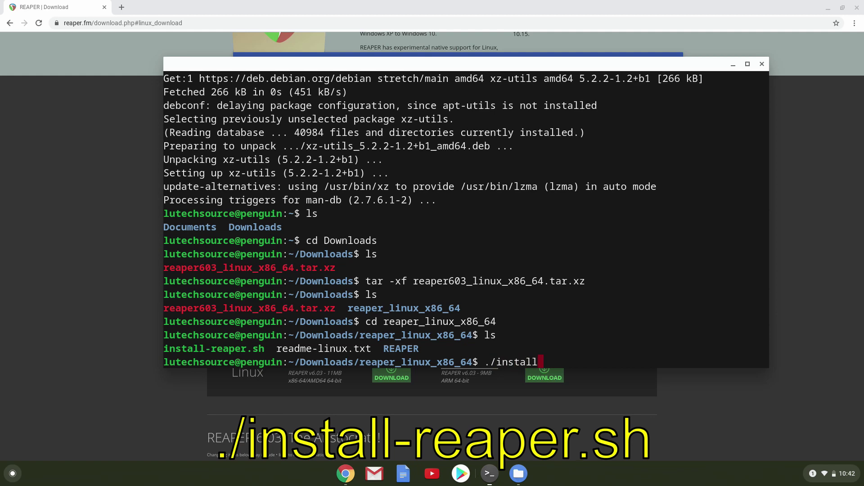
text(-reaper.sh)
- Run the REAPER install script and review its readme, run, install and desktop-integration options
key(Return)
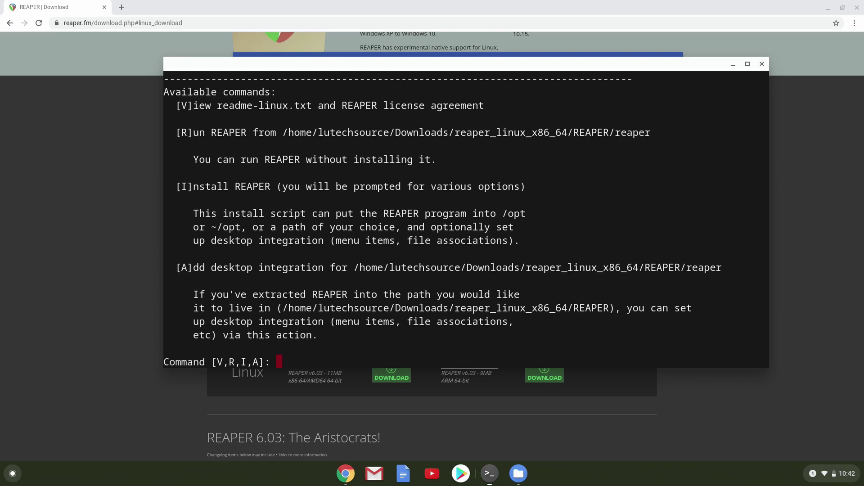
drag(175, 105, 486, 108)
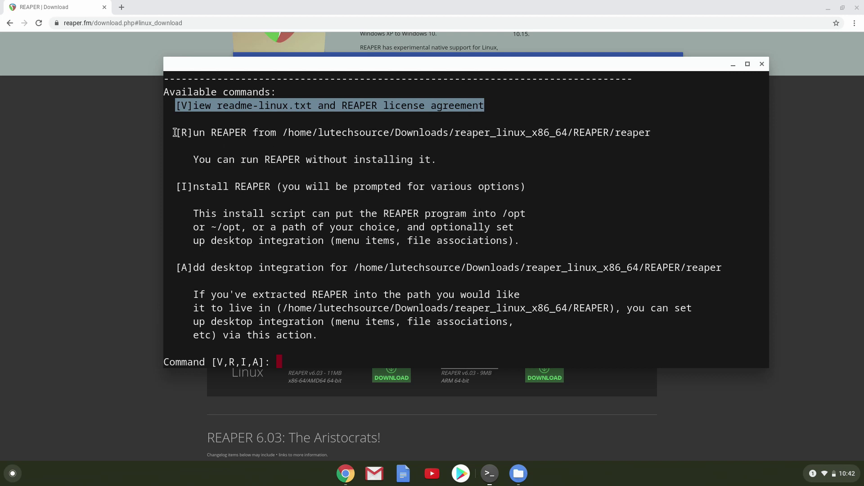
drag(175, 132, 649, 140)
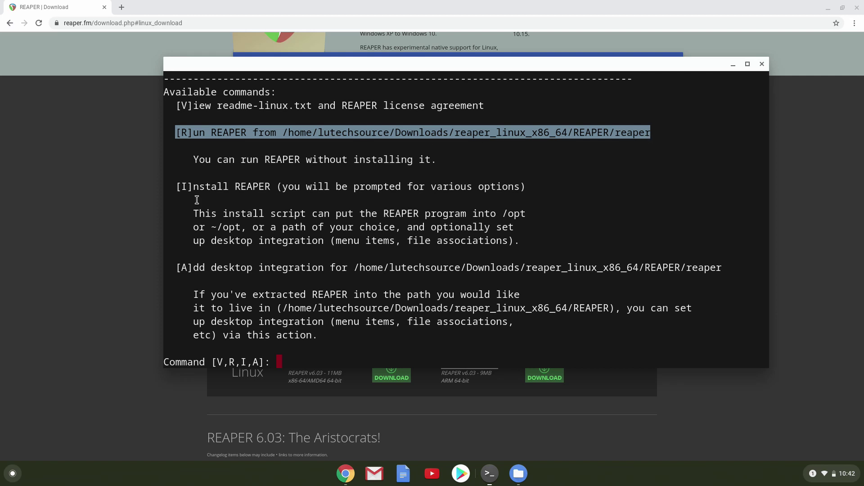
drag(178, 187, 537, 189)
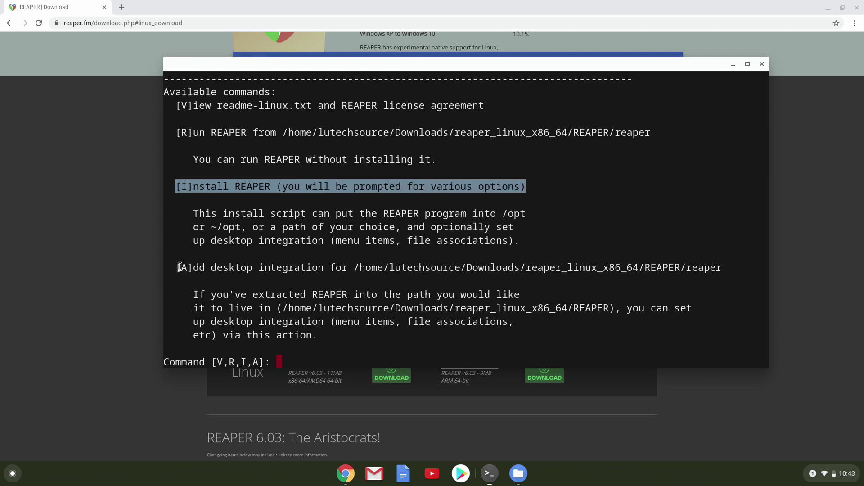
drag(177, 267, 716, 272)
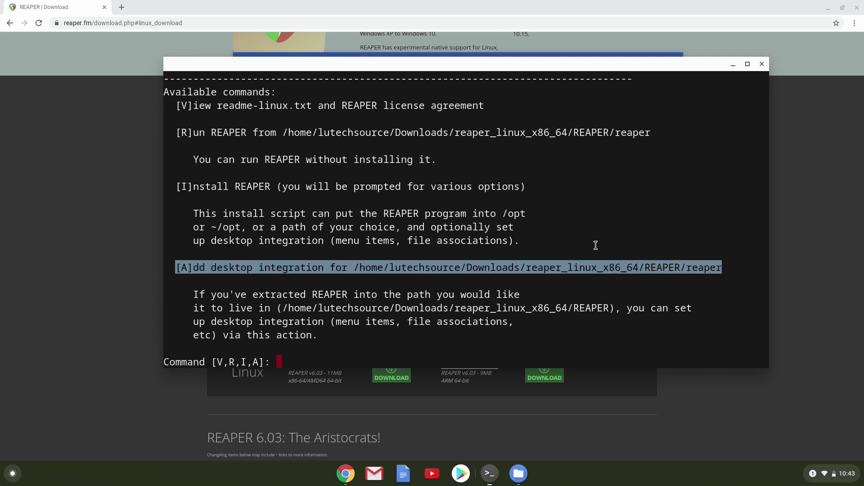
drag(176, 187, 534, 188)
- Answer the prompts with i, 2, y, y to install into ~/opt with desktop integration
text(i)
key(Return)
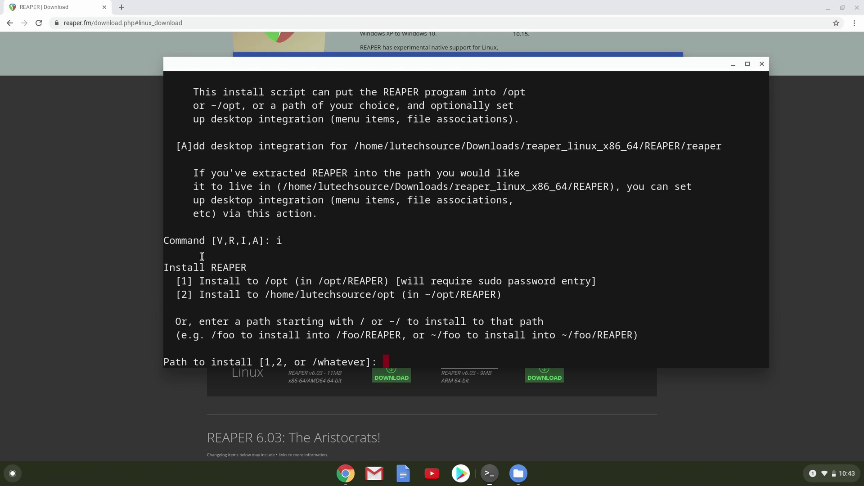
text(2)
key(Return)
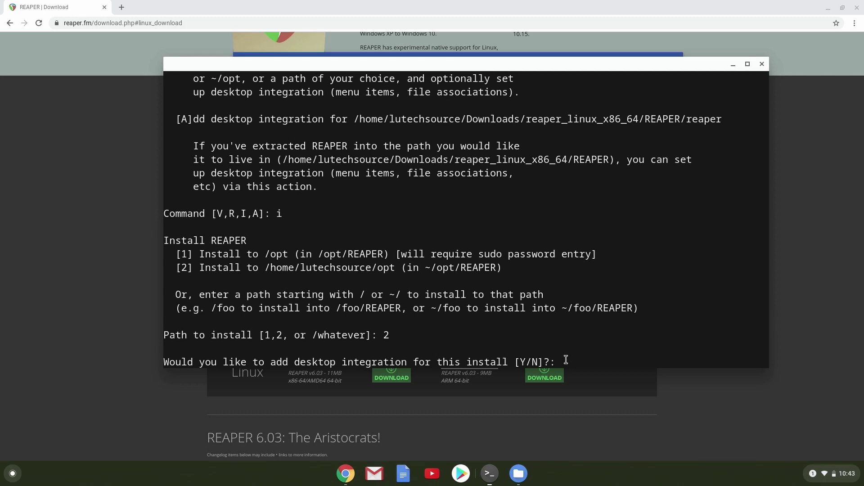
text(y)
key(Return)
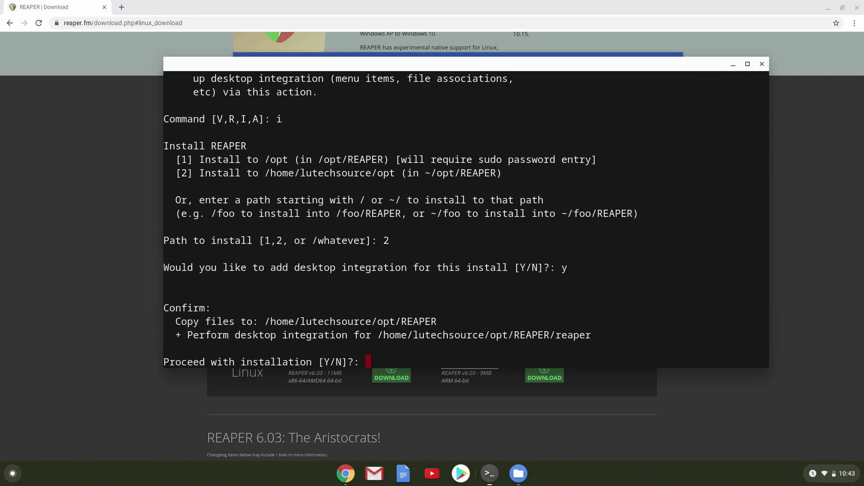
text(y)
key(Return)
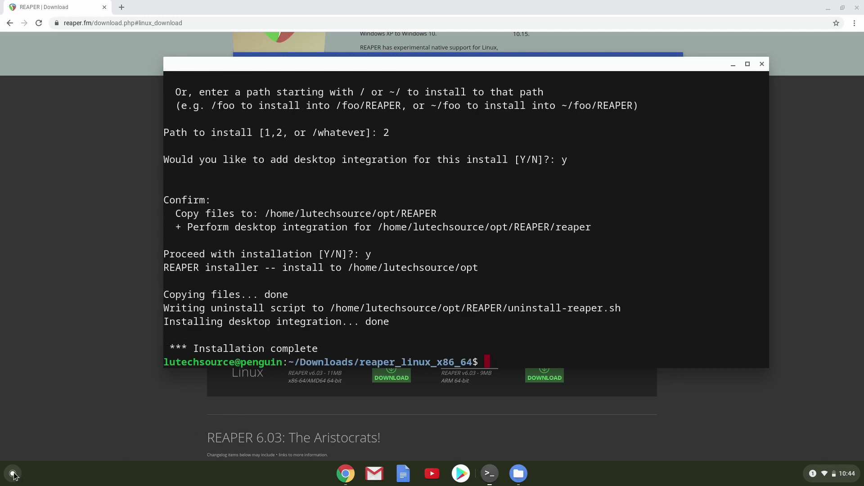
- Launch the newly installed REAPER from the Chrome OS app launcher
click(13, 473)
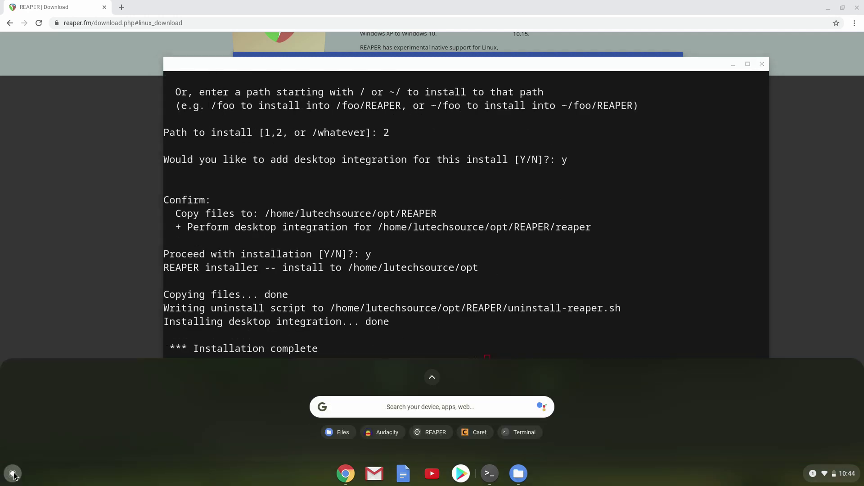
click(436, 432)
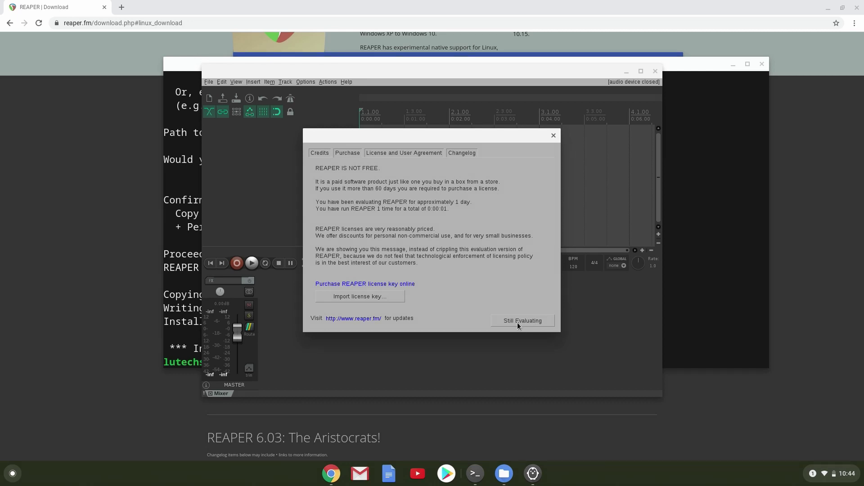
- Choose Still Evaluating, then change the audio device's audio system from JACK to PulseAudio
click(517, 323)
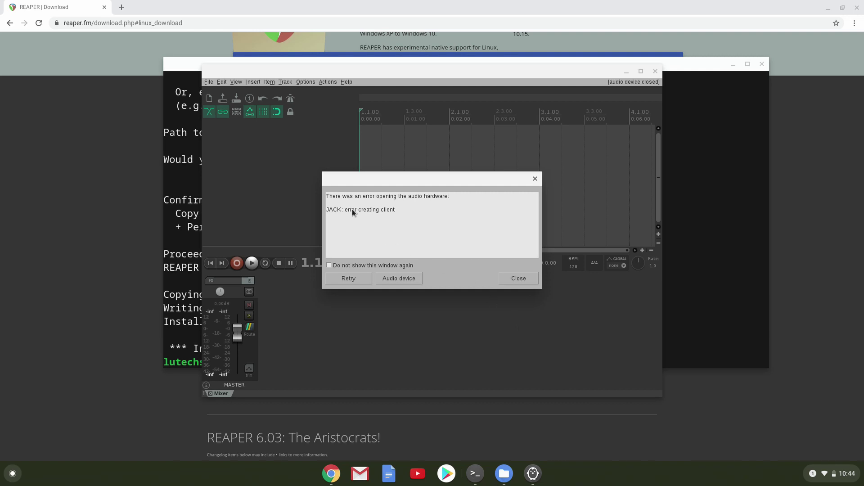
click(400, 279)
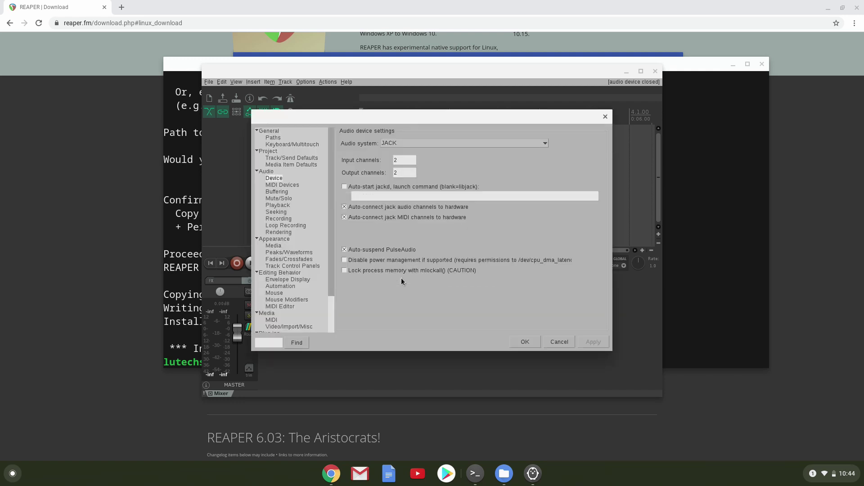
click(545, 144)
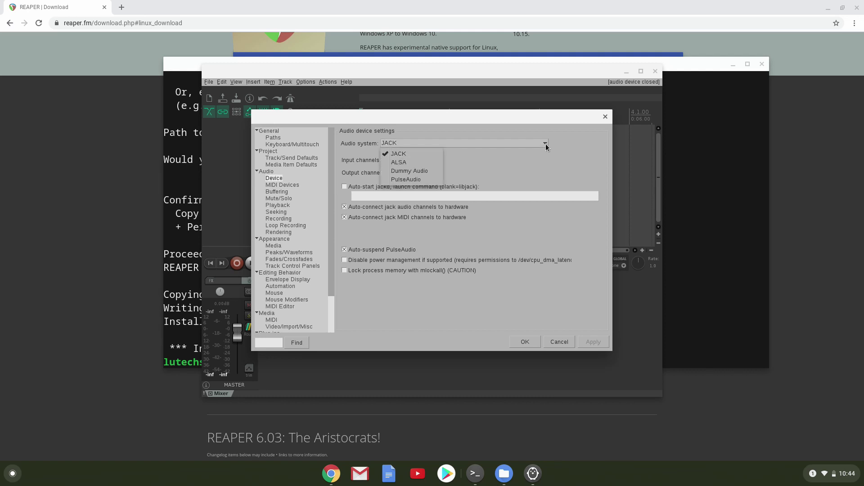
click(399, 180)
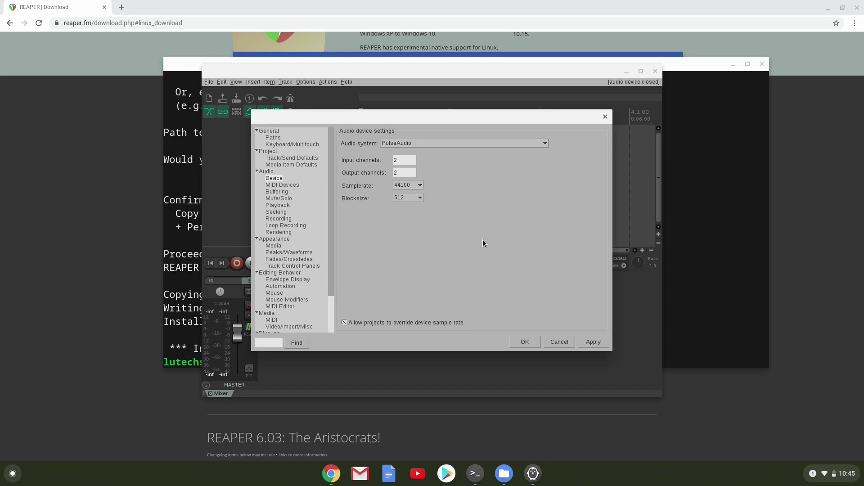
click(526, 342)
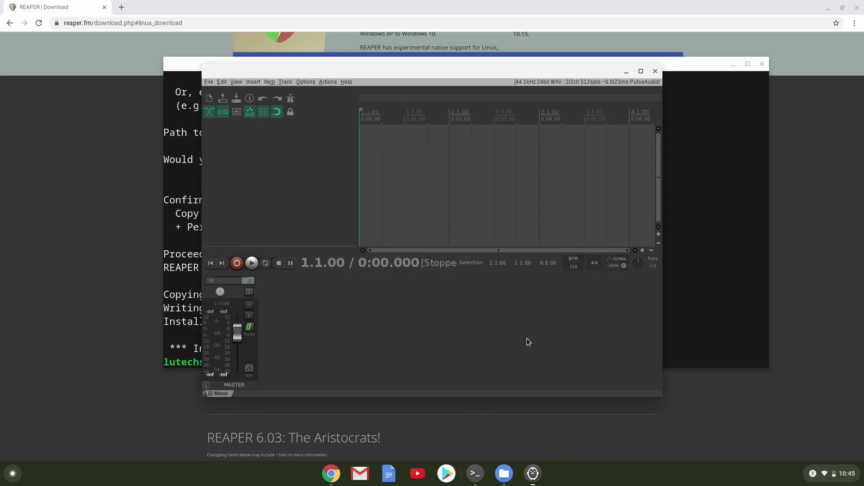
- Maximize REAPER and insert Documents/Recordings/ZOOM0004.WAV as a new track
click(641, 71)
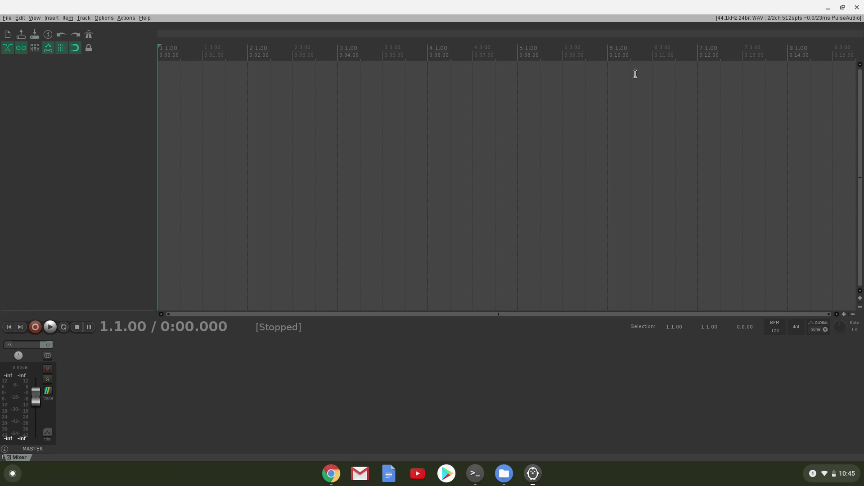
click(56, 18)
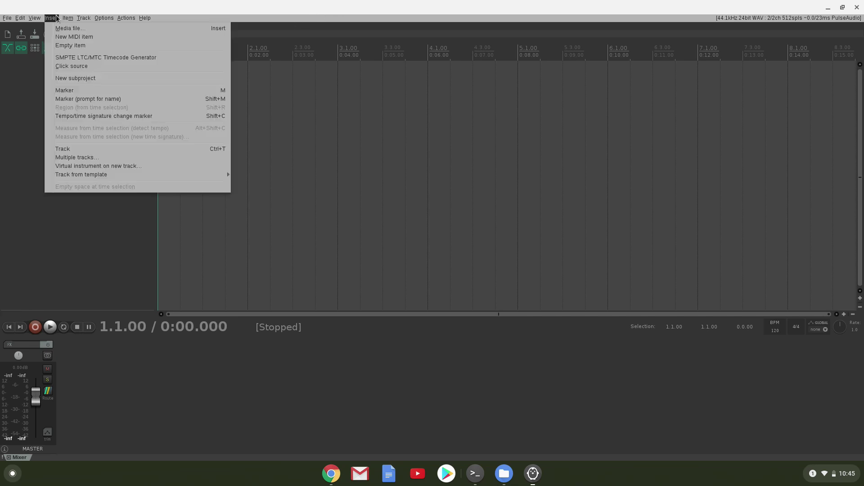
click(65, 29)
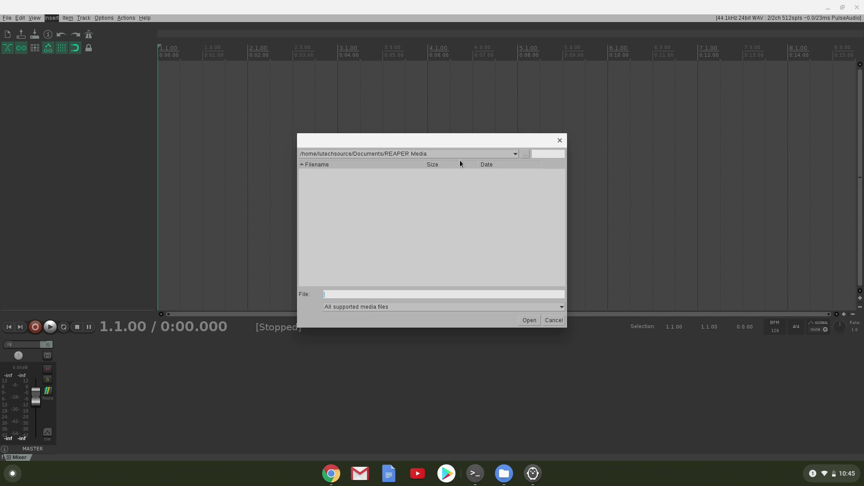
click(523, 154)
double_click(327, 192)
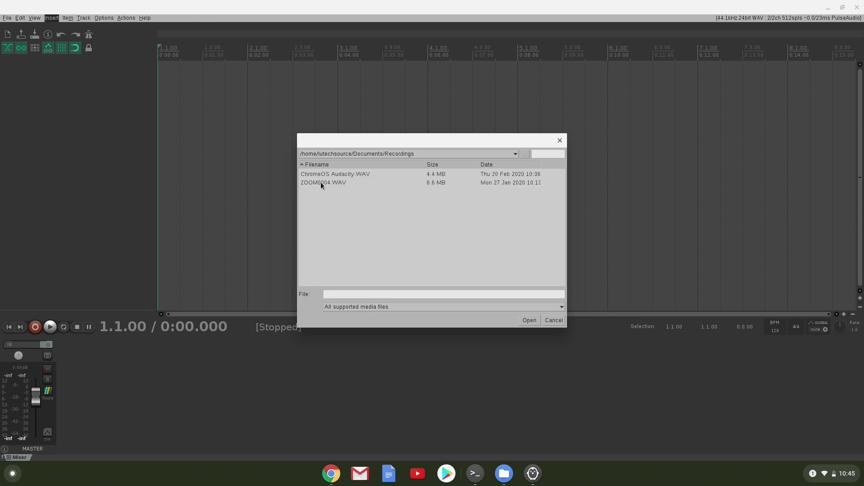
double_click(321, 182)
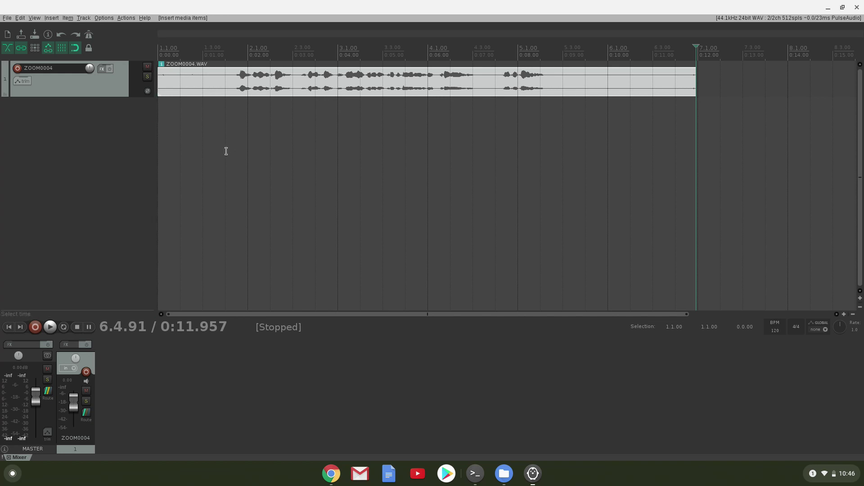
- Save the project as 'Chromebook Reaper'
click(7, 17)
click(34, 62)
text(Chromebook Reaper)
click(529, 320)
- Make the ZOOM0004 track taller, enlarge the mixer panel and nudge the item
drag(126, 97, 126, 173)
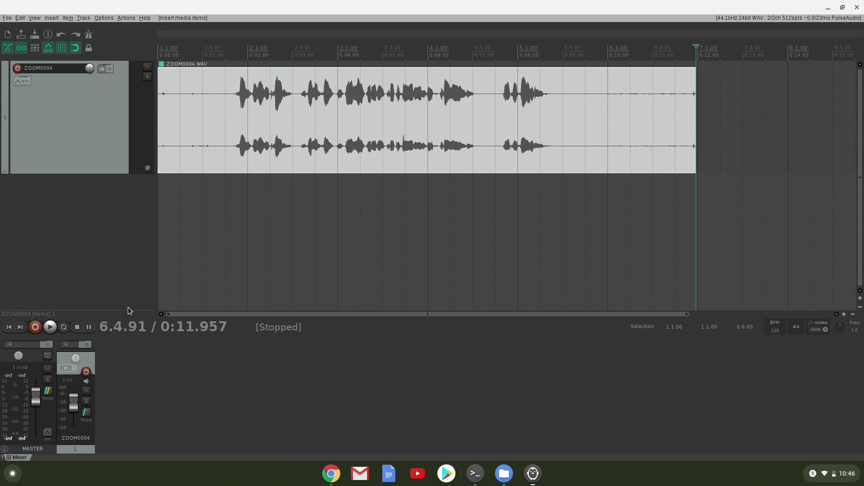
drag(131, 319, 147, 222)
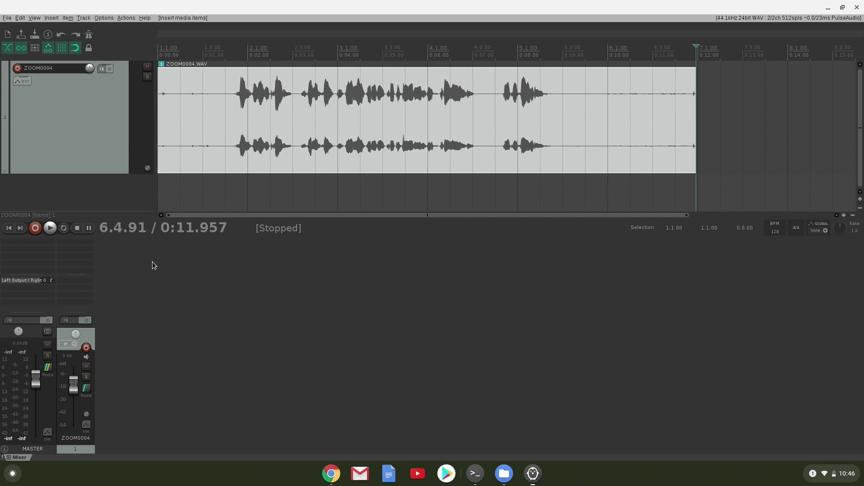
drag(183, 89, 225, 59)
- Add ReaFir in Subtract mode and build a noise profile during playback
click(56, 230)
click(105, 69)
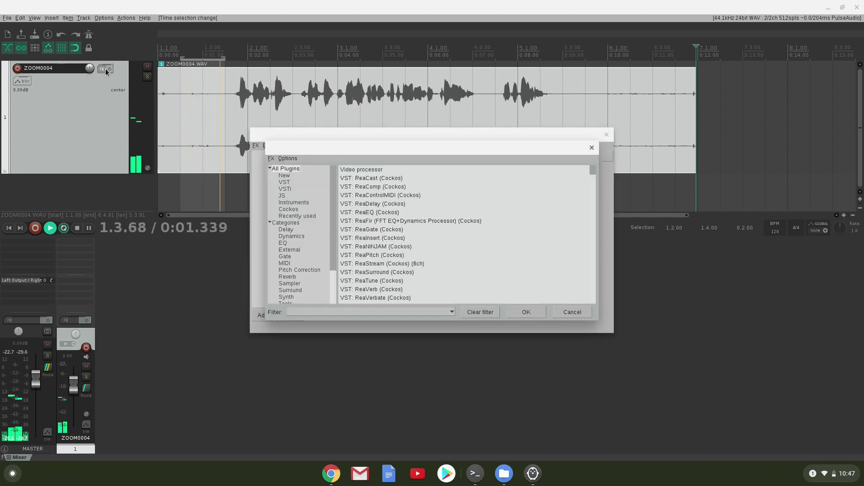
click(411, 221)
click(527, 311)
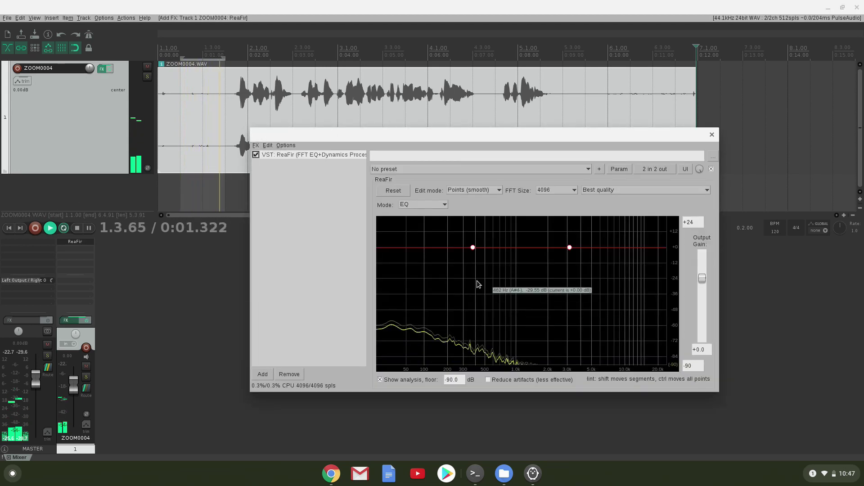
click(423, 204)
click(416, 253)
click(456, 206)
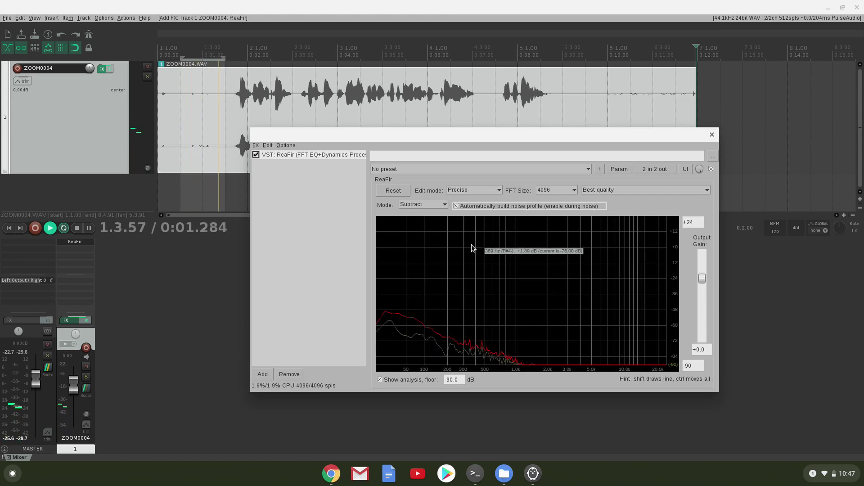
click(456, 206)
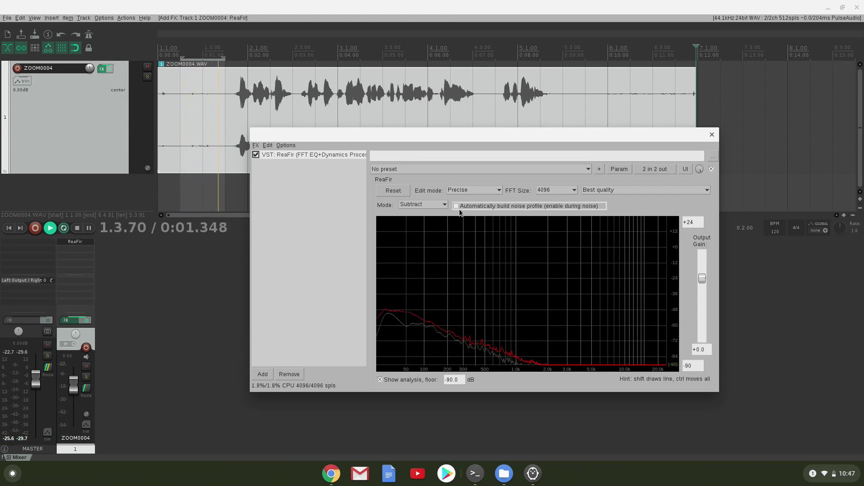
click(77, 228)
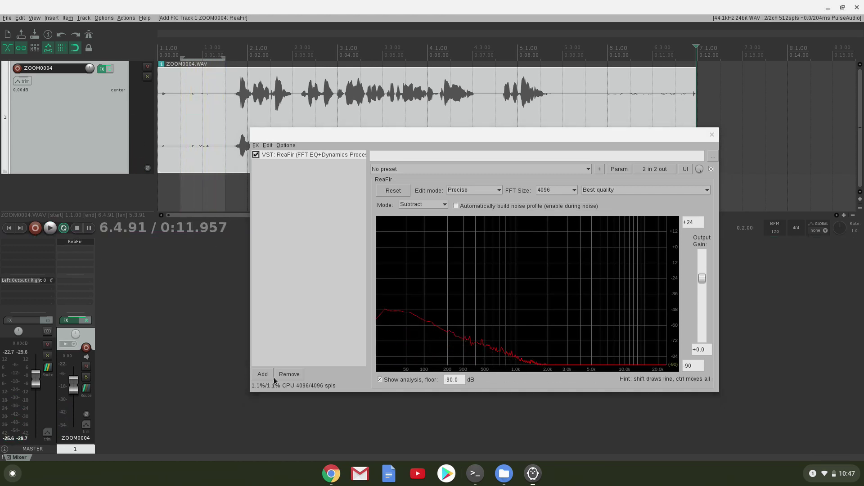
- Add ReaGate and lower its threshold to about -28 dB
click(262, 374)
double_click(363, 228)
click(256, 155)
key(space)
click(293, 163)
click(386, 269)
drag(386, 270, 386, 272)
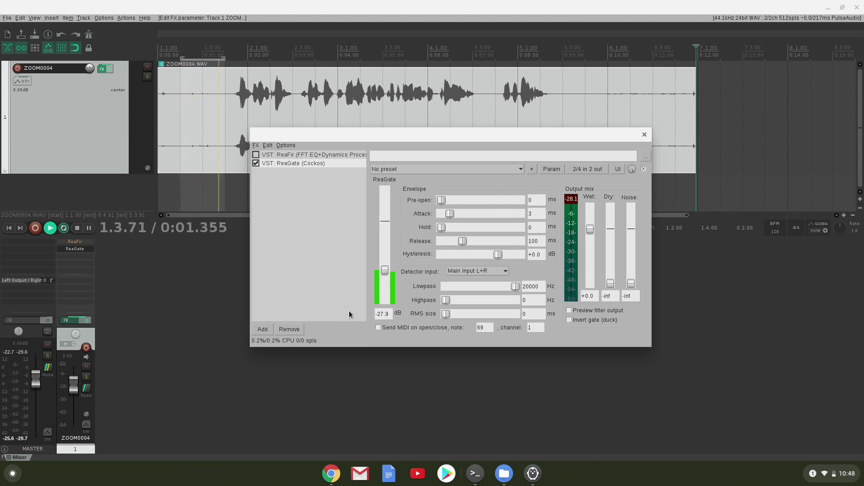
click(255, 154)
- Add ReaEQ with its first band set to High Pass
click(263, 331)
double_click(387, 205)
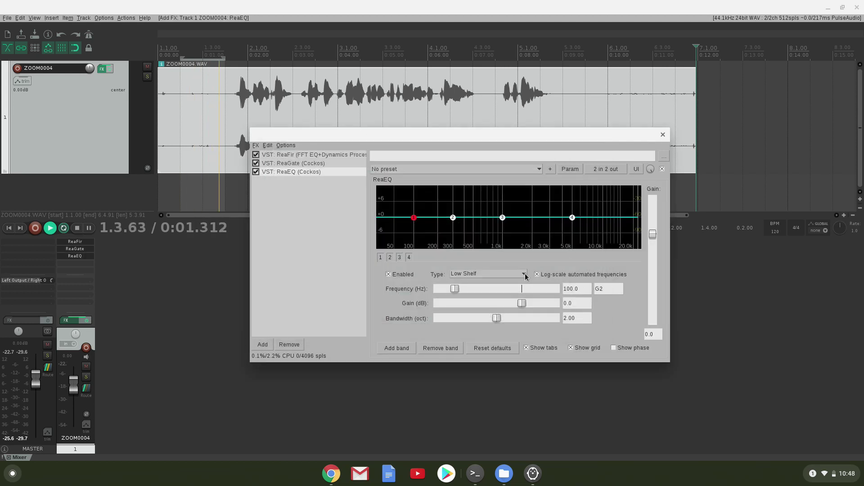
click(522, 274)
click(488, 303)
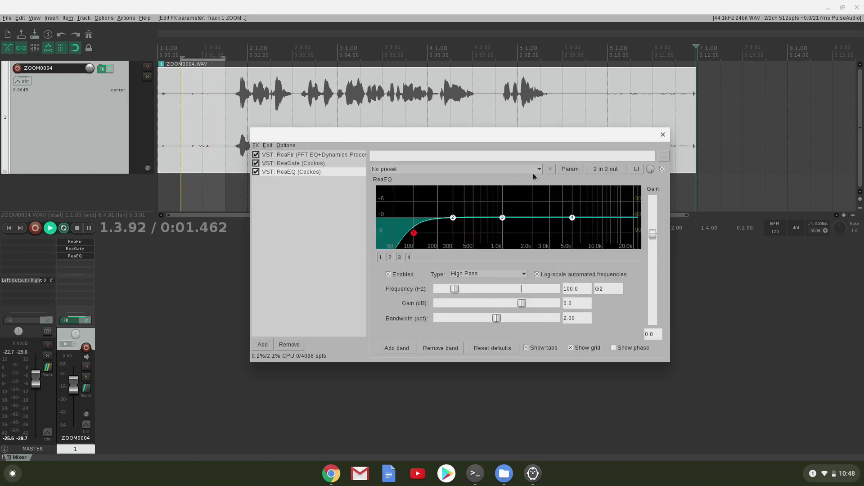
click(662, 134)
- Set the master meter to RMS only with a 0.0 red threshold; select 4.4–5.2
right_click(27, 396)
click(470, 194)
click(449, 275)
click(432, 298)
click(502, 177)
drag(495, 189, 540, 189)
- Add the JS Event Horizon Limiter/Clipper to the track's effect chain
click(102, 68)
double_click(321, 202)
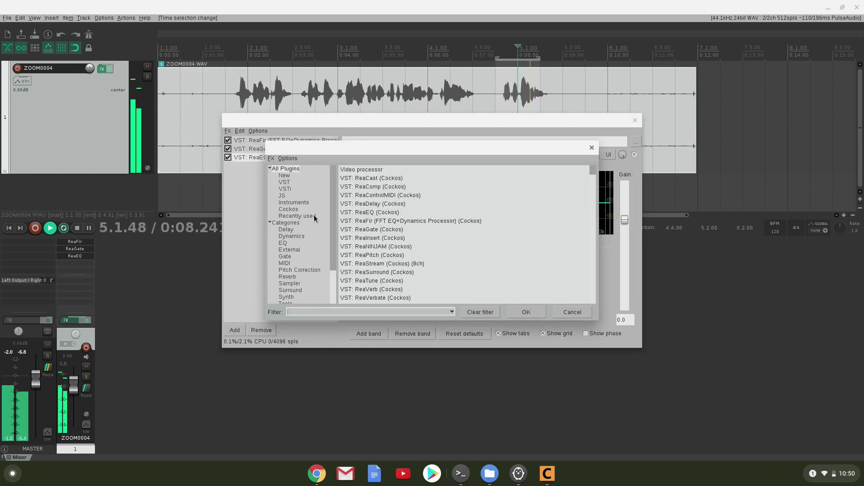
text(event)
key(Down)
key(Return)
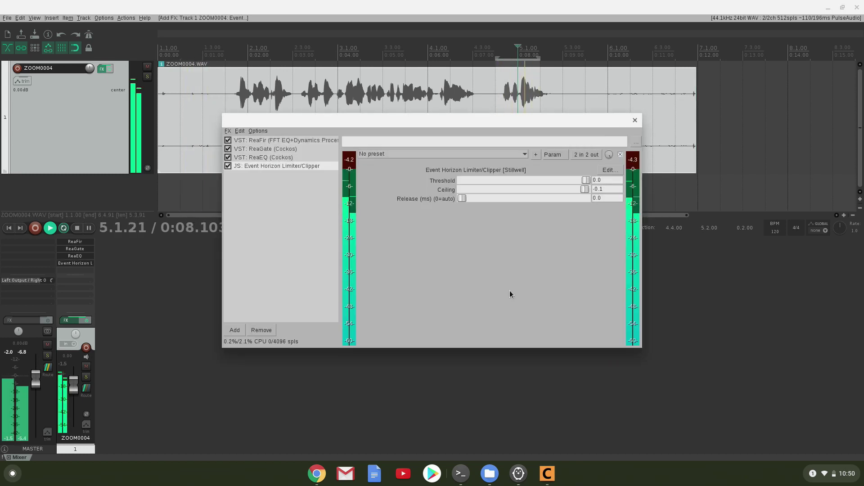
scroll(583, 188, down, 1)
key(space)
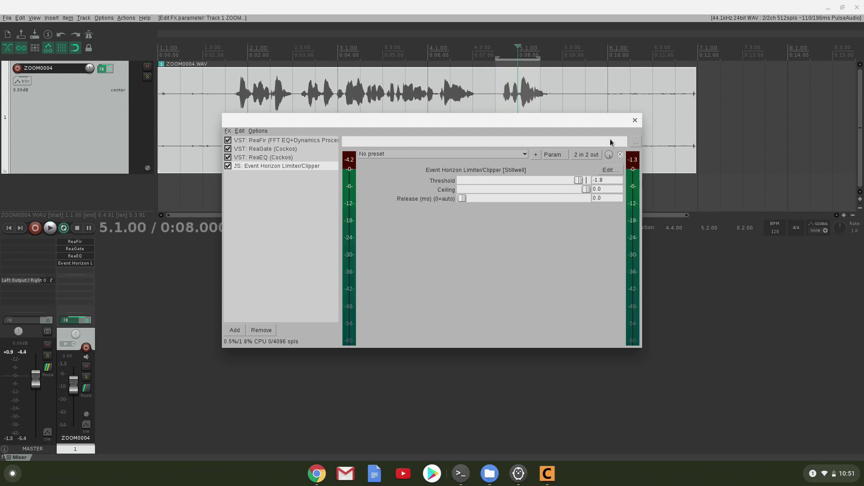
click(633, 122)
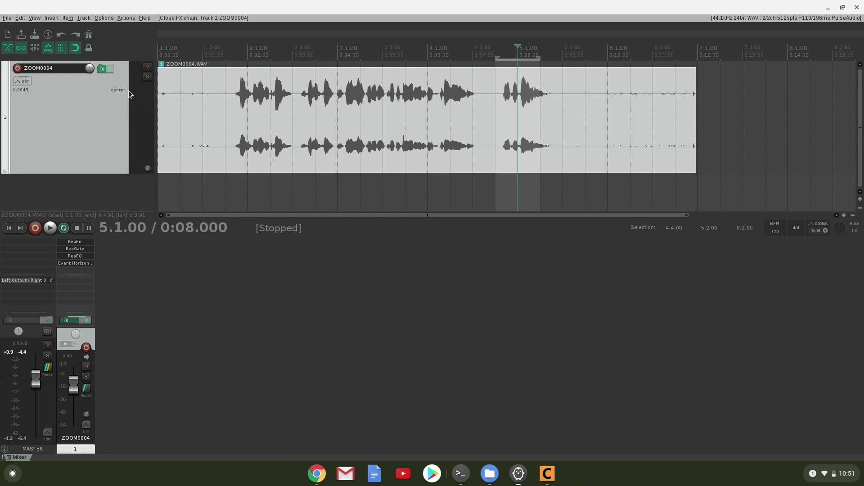
- Render the project to a 24-bit WAV file named 'ChromeOS Reaper'
click(7, 18)
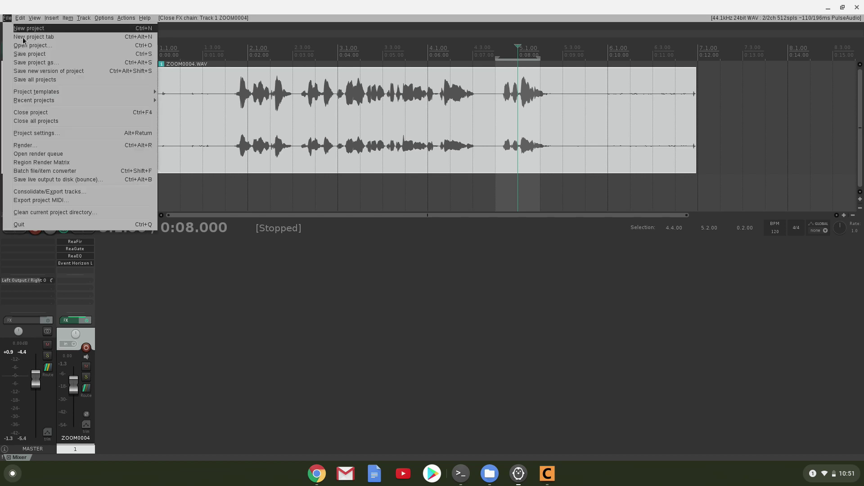
click(33, 144)
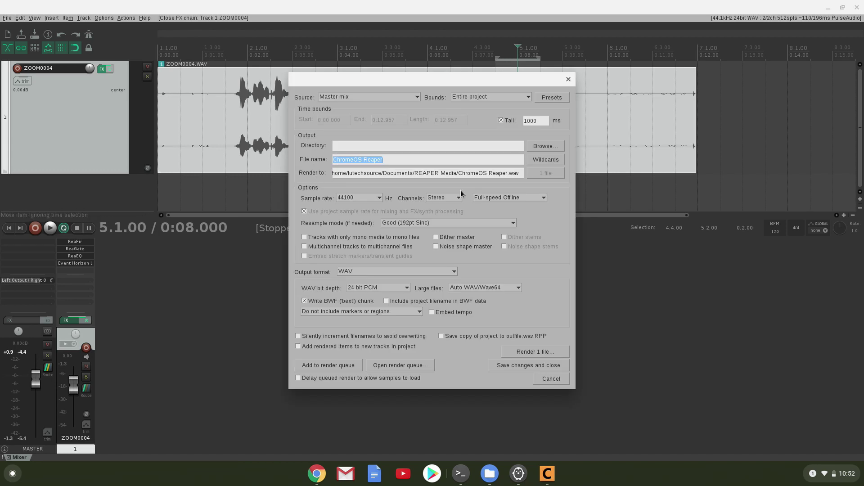
click(533, 352)
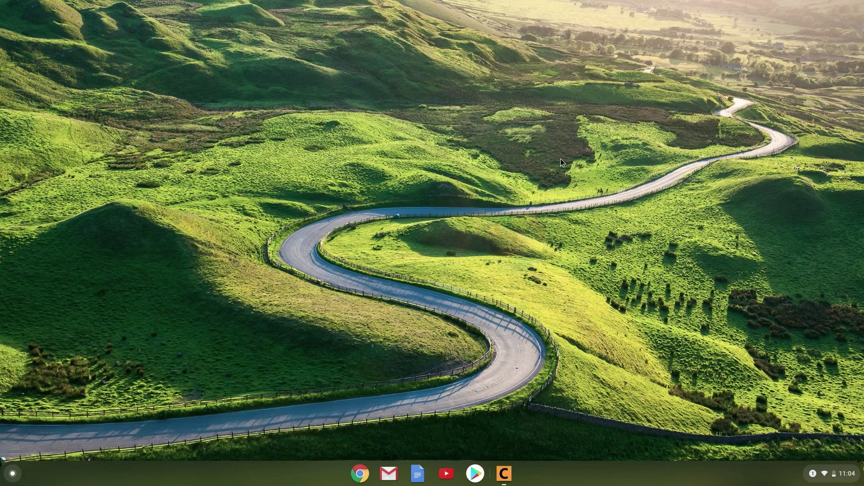
- In crosh, run vmc stop termina, then vmc start termina --enable-audio-capture
click(360, 474)
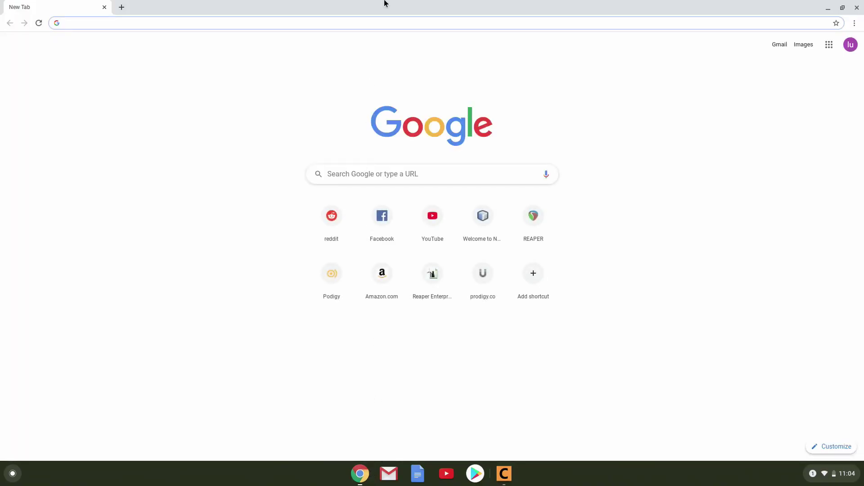
key(ctrl+alt+t)
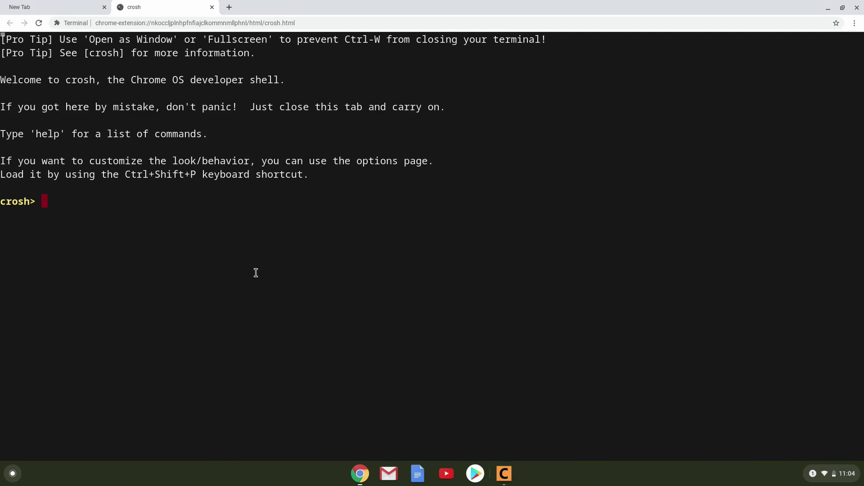
text(vmc stop termian)
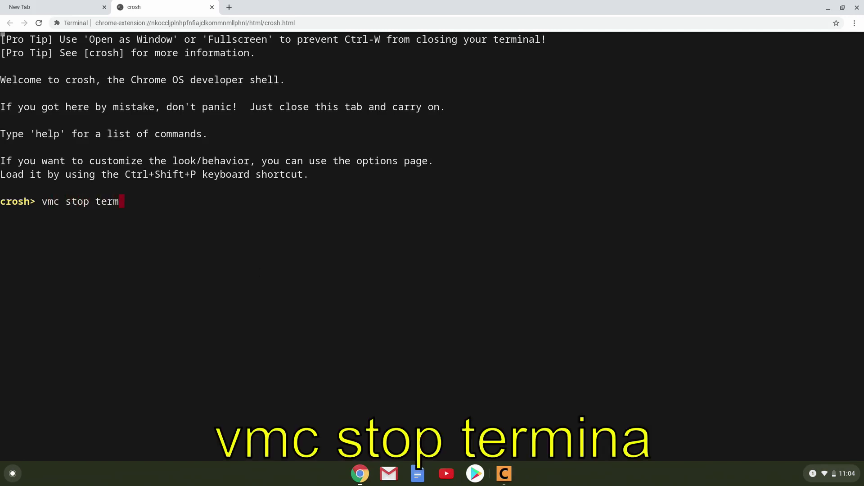
key(BackSpace)
key(BackSpace)
text(na)
key(Return)
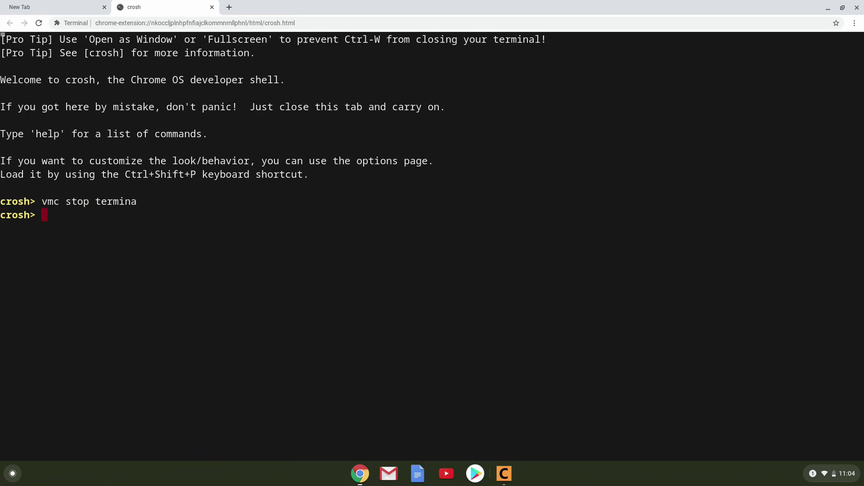
text(vmc start termina --)
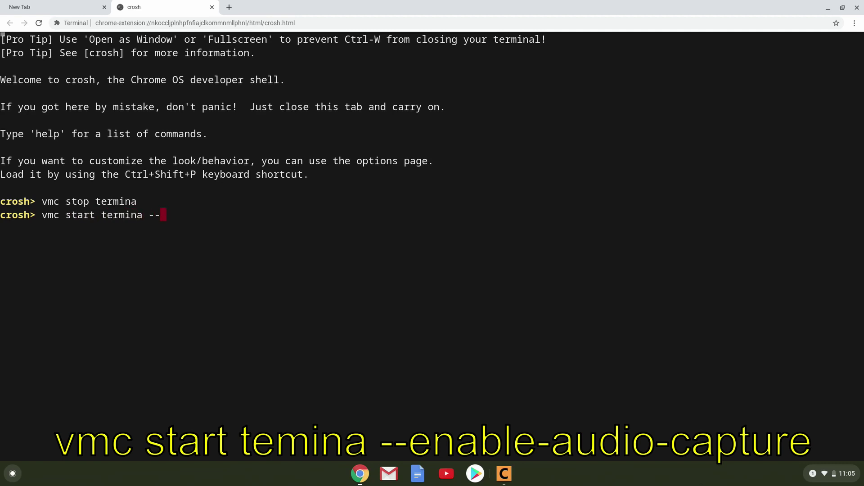
text(enable-audio-capture)
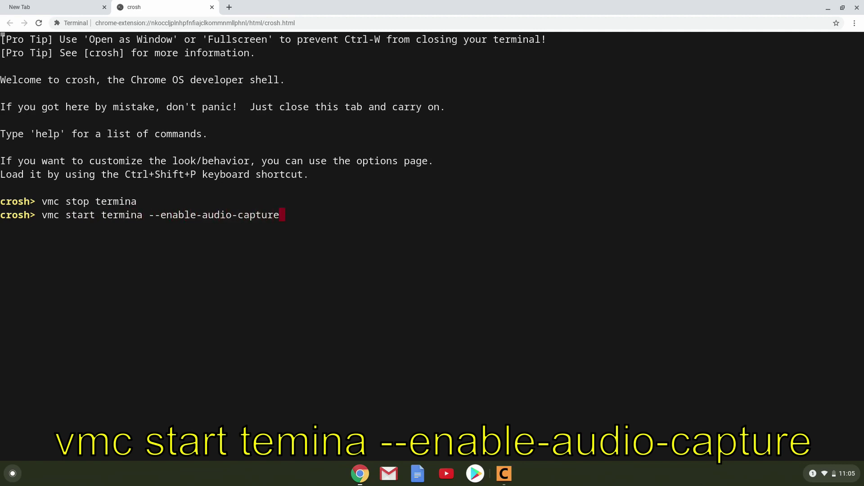
key(Return)
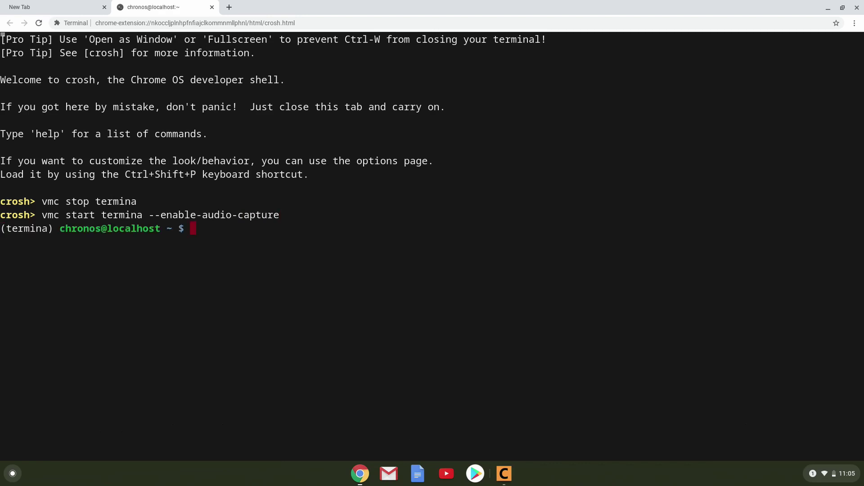
- Close the terminal, launch Audacity from the launcher and dismiss its welcome box
click(857, 7)
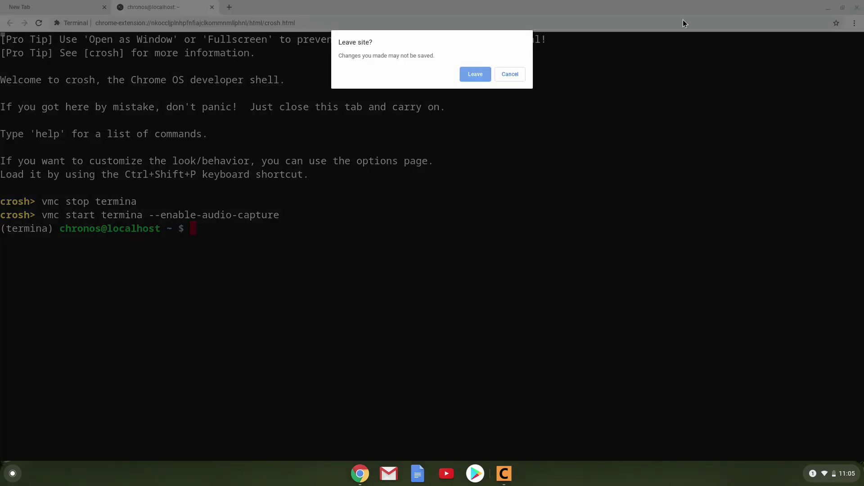
click(474, 78)
click(13, 473)
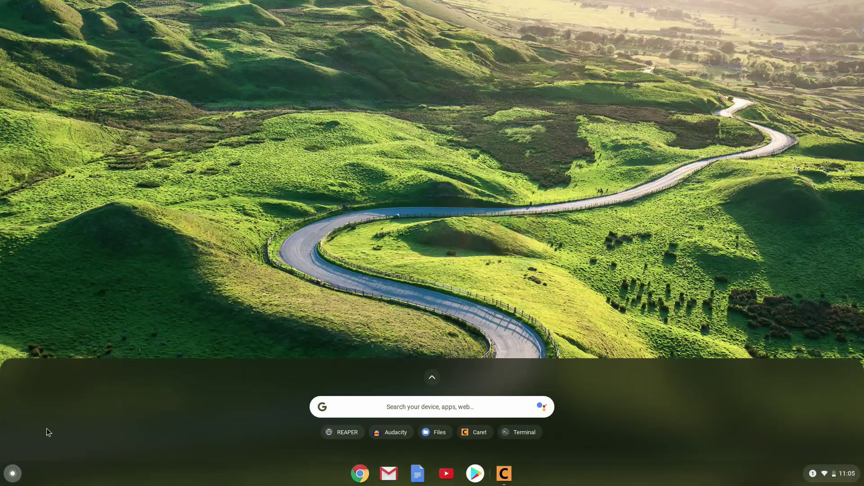
click(393, 433)
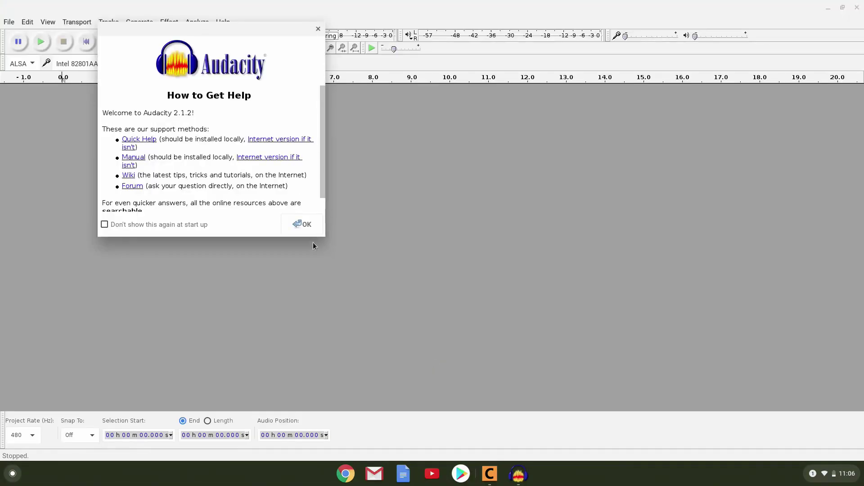
click(301, 224)
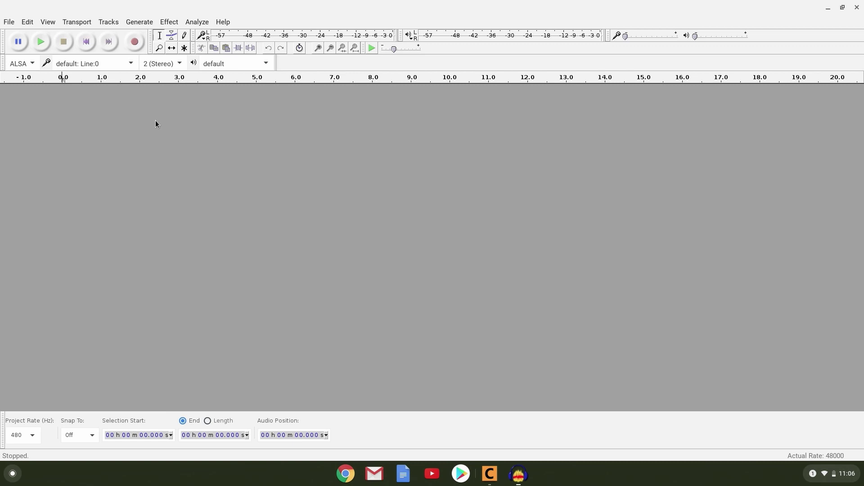
- Set Audacity's recording device to Intel 82801AA-ICH hw:0,0 and start input-level monitoring
click(134, 67)
scroll(140, 116, up, 1)
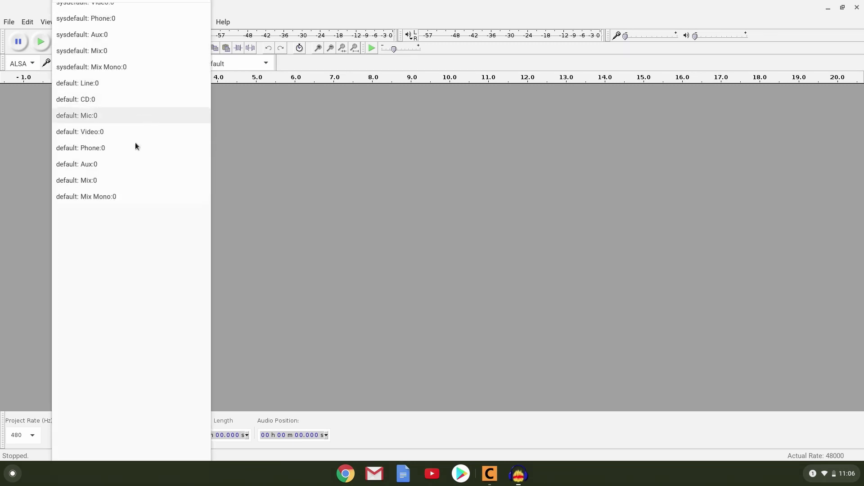
scroll(127, 157, up, 5)
scroll(143, 192, up, 2)
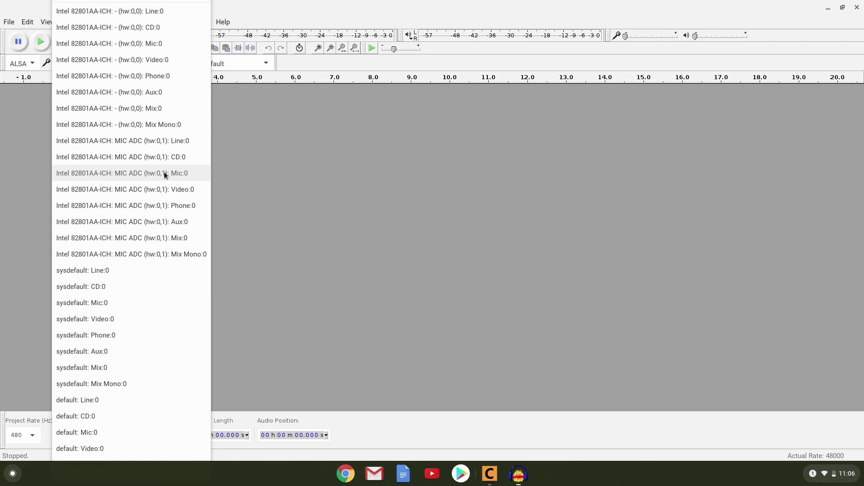
click(165, 174)
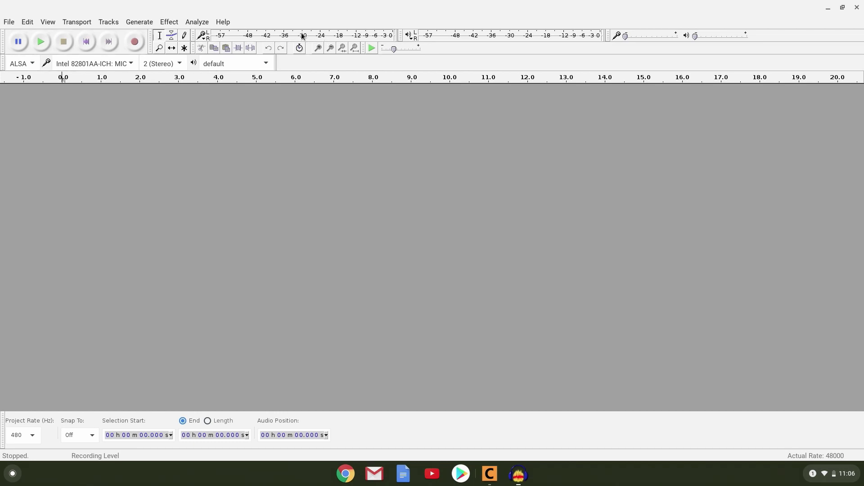
click(131, 62)
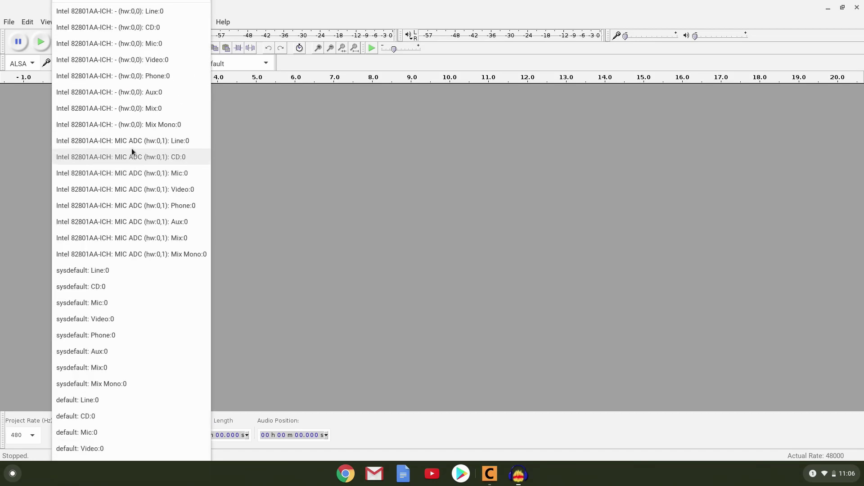
click(158, 45)
click(284, 39)
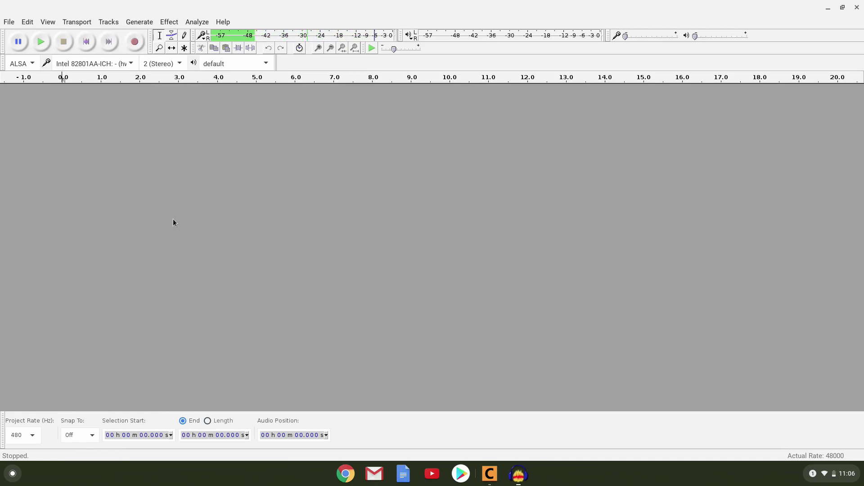
- Record a roughly 7-second stereo voice take in Audacity, then play it back
click(133, 43)
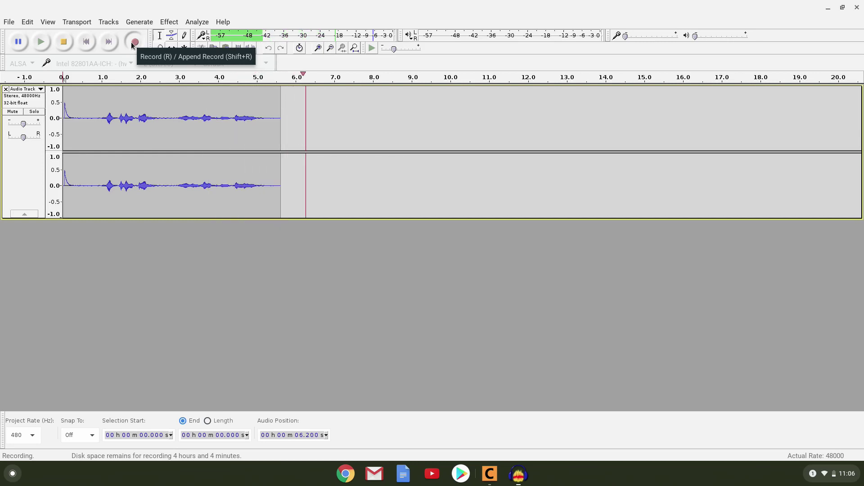
click(70, 45)
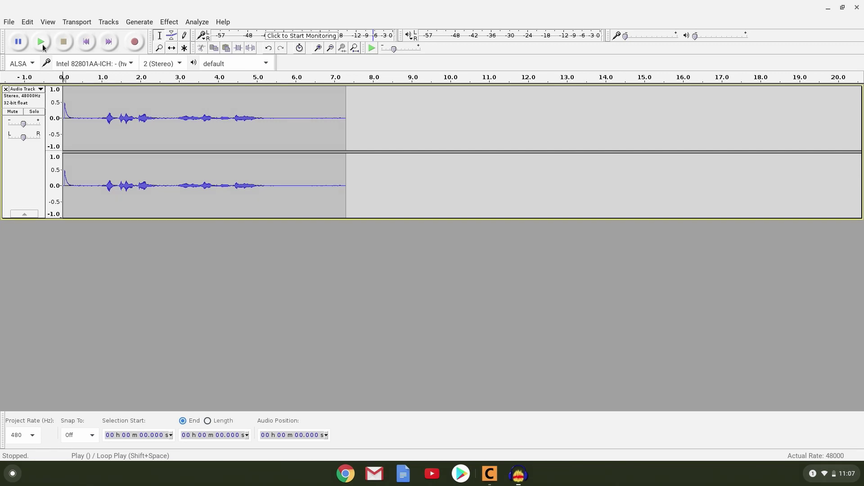
click(41, 42)
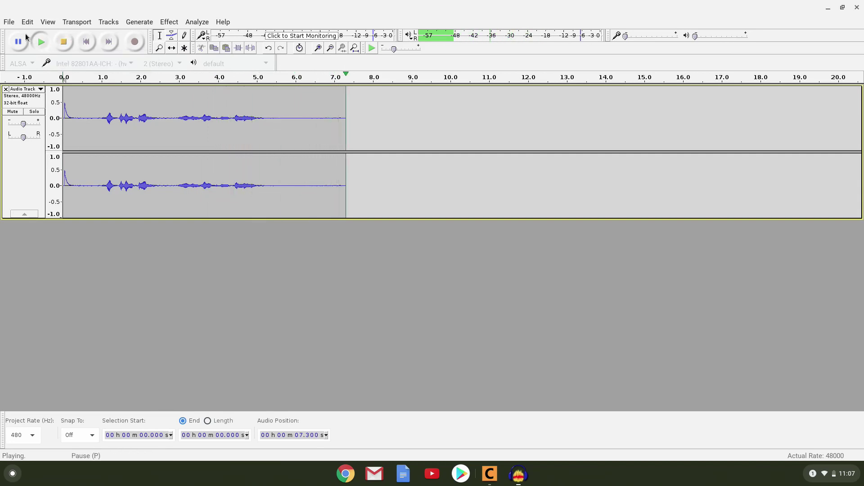
click(9, 23)
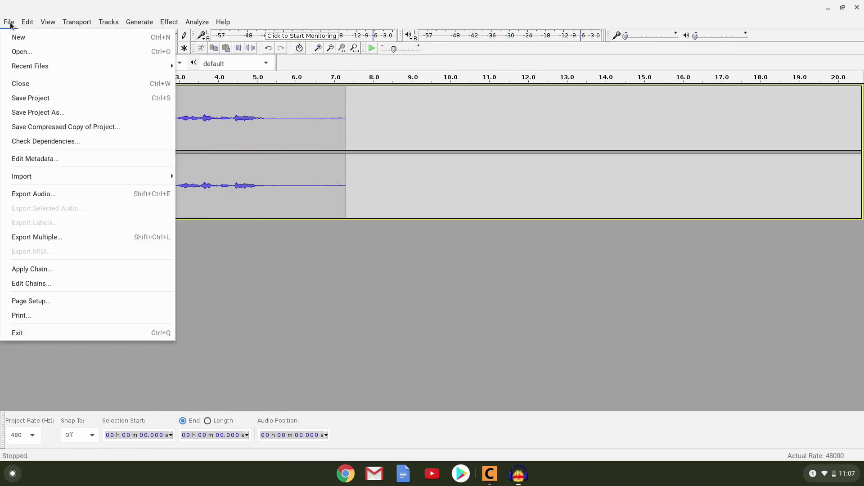
- Save the Audacity recording, launch REAPER and insert a new empty Track 1
click(26, 100)
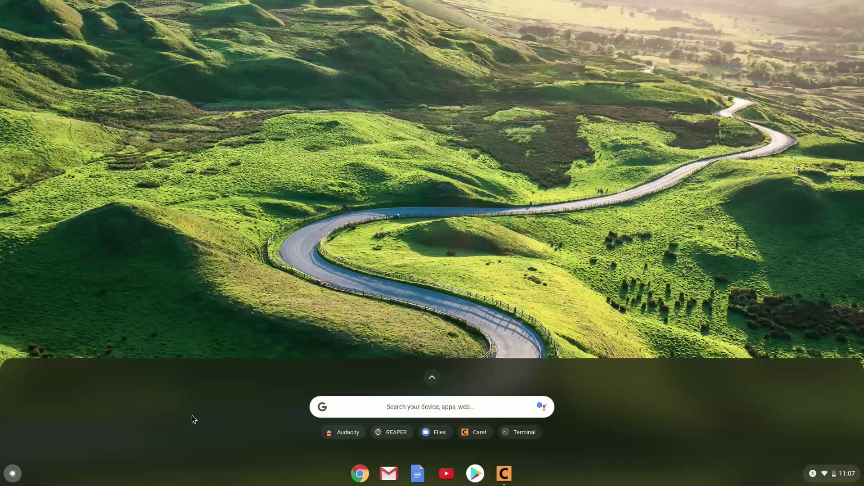
click(378, 433)
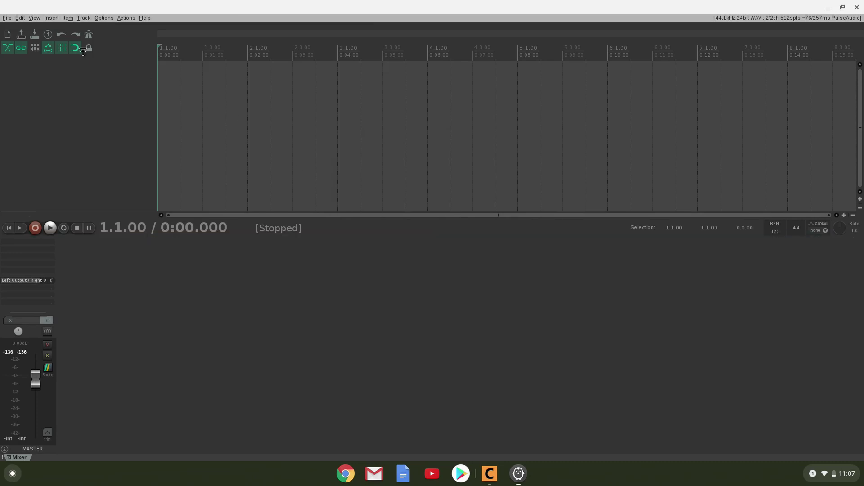
click(8, 18)
click(12, 30)
click(83, 18)
click(97, 33)
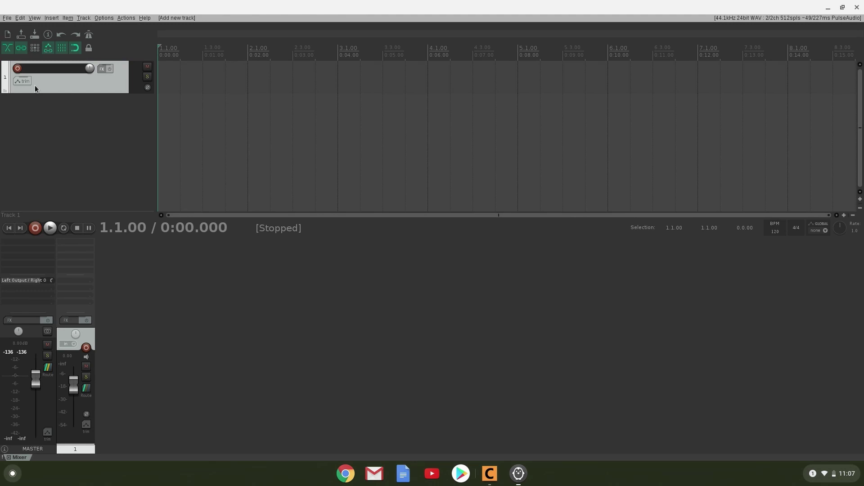
- In Preferences, set the audio system to ALSA using Intel 82801AA-ICH for input and output
click(104, 18)
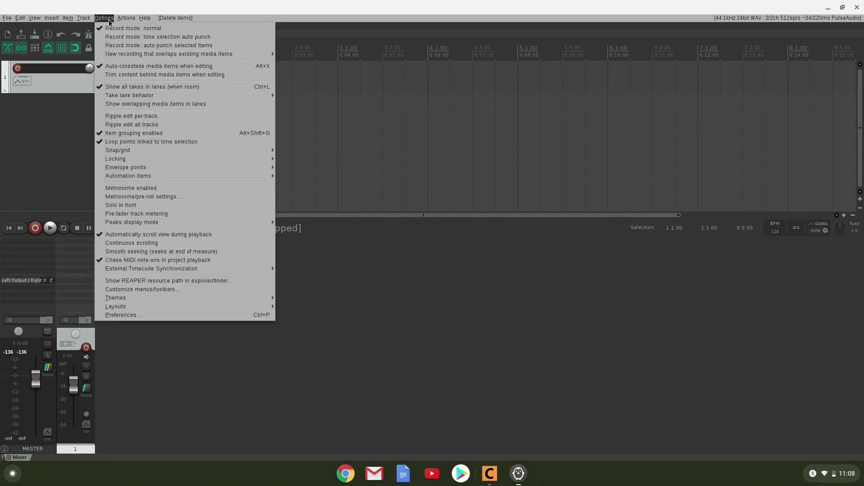
click(123, 315)
click(221, 178)
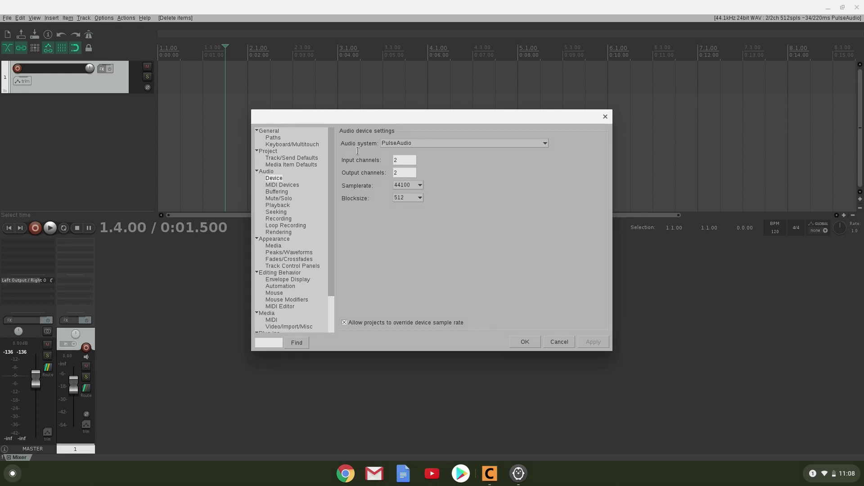
click(546, 144)
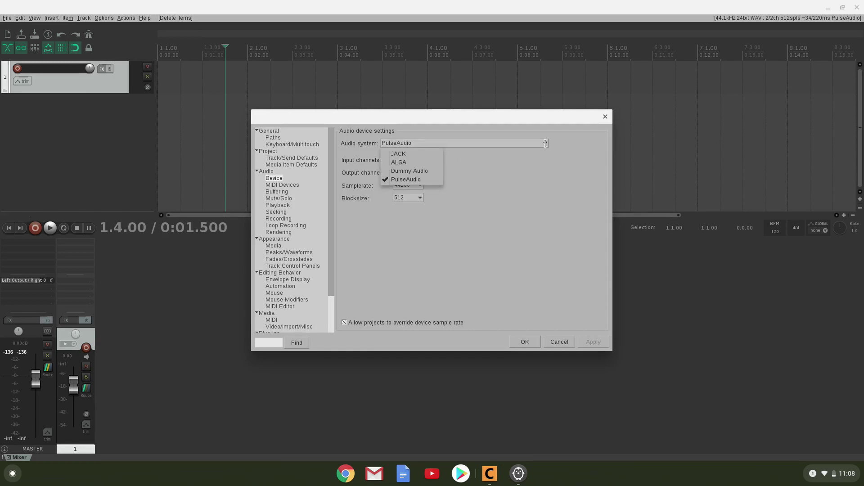
click(410, 162)
click(603, 160)
click(573, 172)
click(572, 172)
click(564, 183)
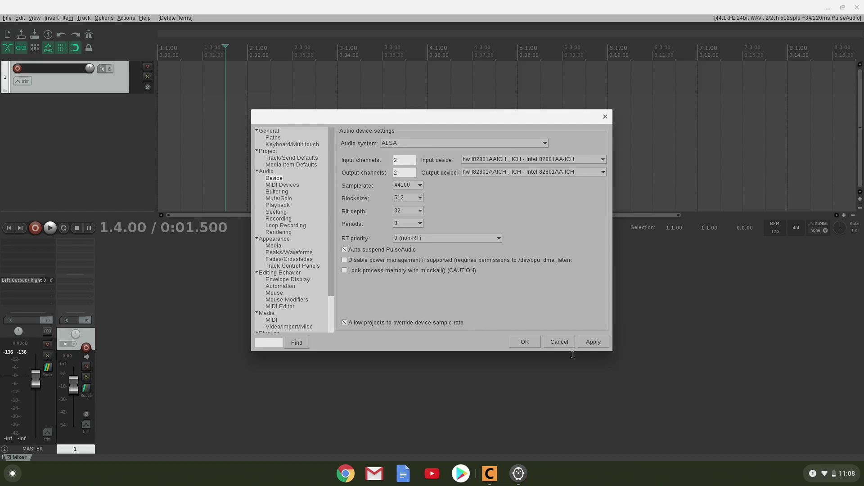
click(526, 342)
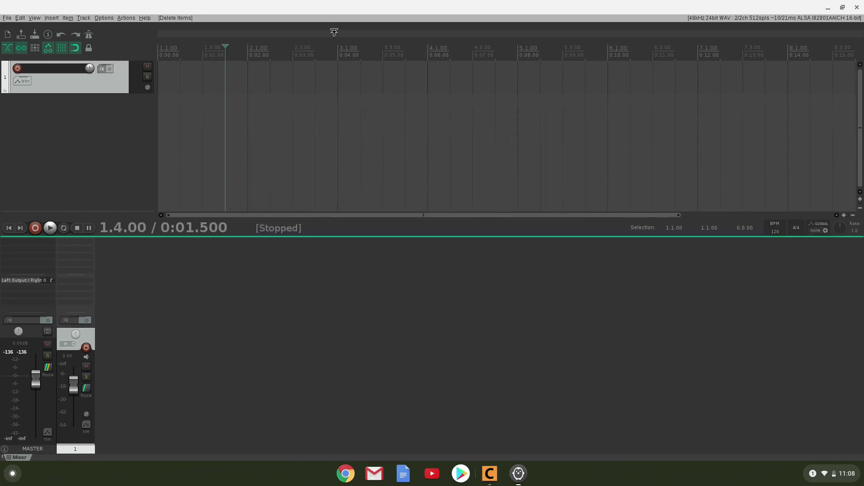
- Record a roughly 4-second voice take onto Track 1, then unmute and disarm the track
key(Home)
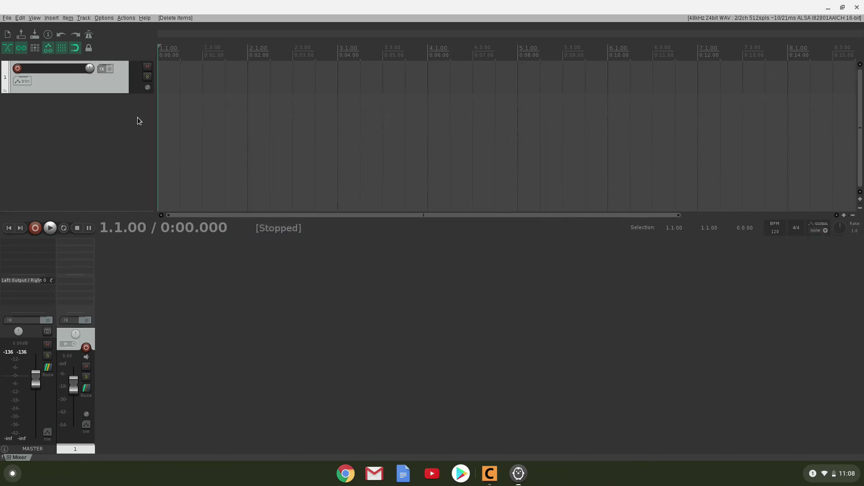
click(17, 68)
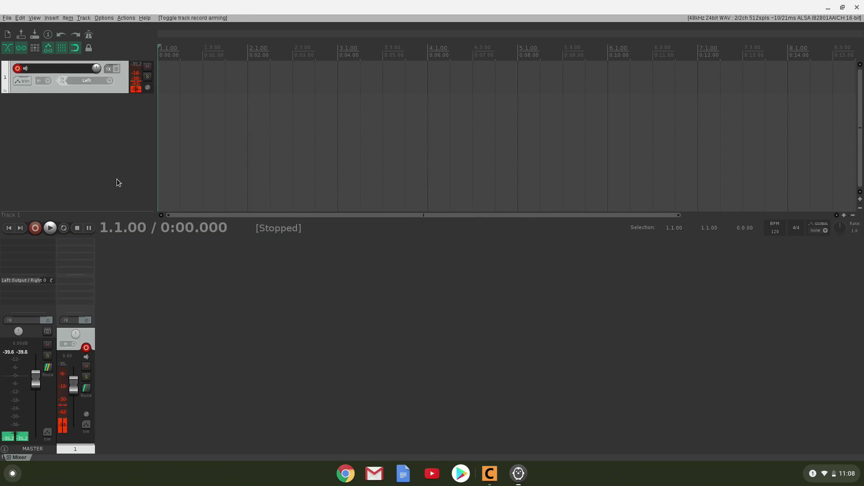
click(147, 67)
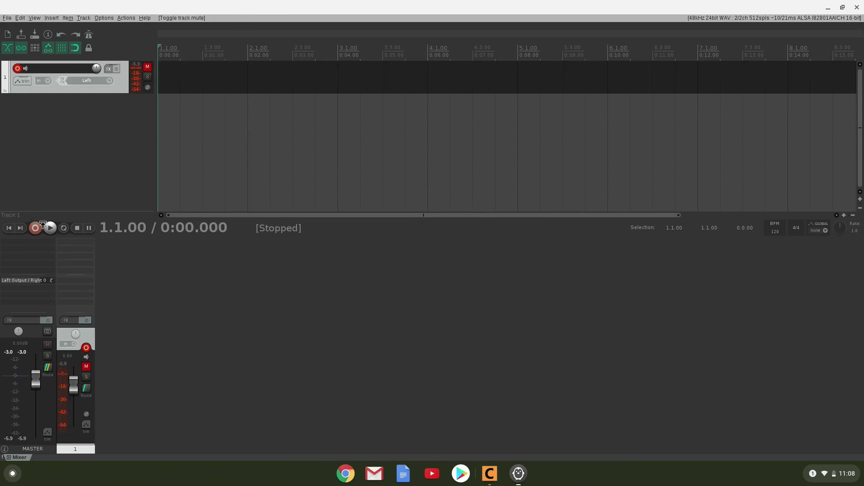
click(36, 228)
key(space)
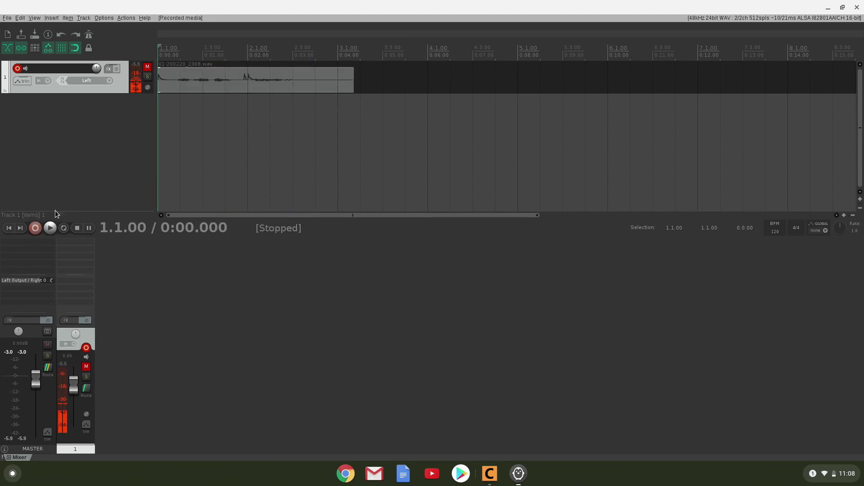
click(147, 66)
click(17, 69)
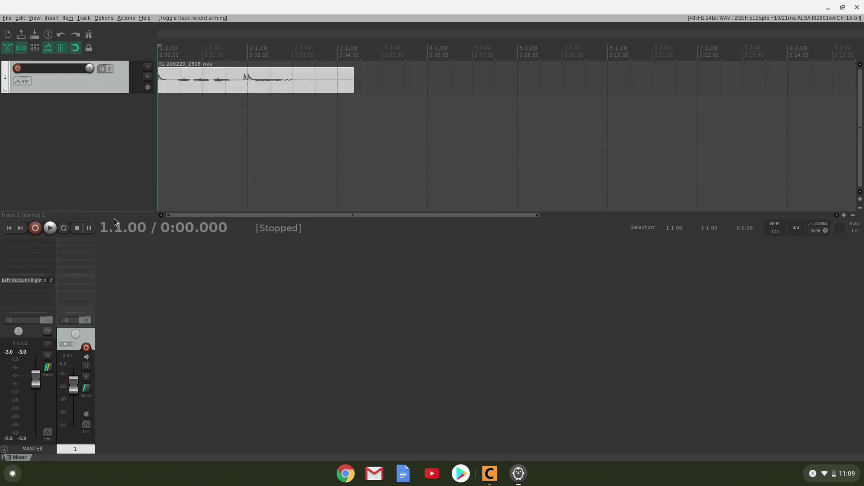
- Play the new take back twice and save the REAPER project
click(50, 228)
click(50, 227)
click(7, 22)
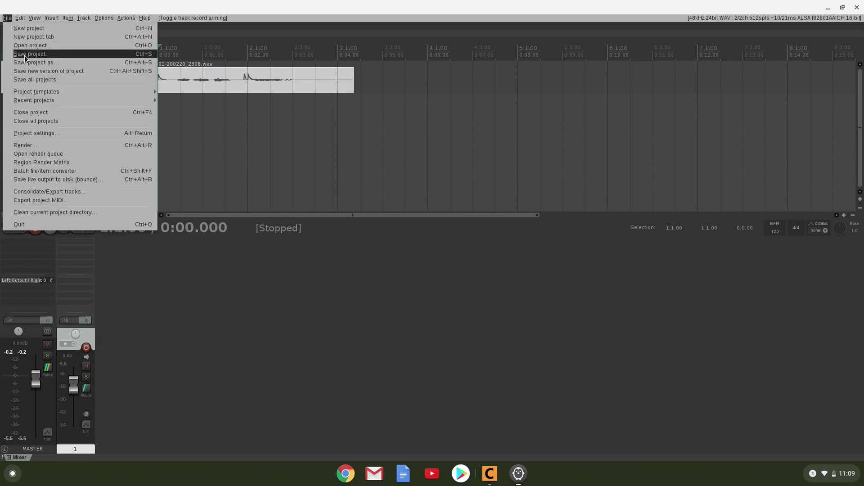
click(25, 55)
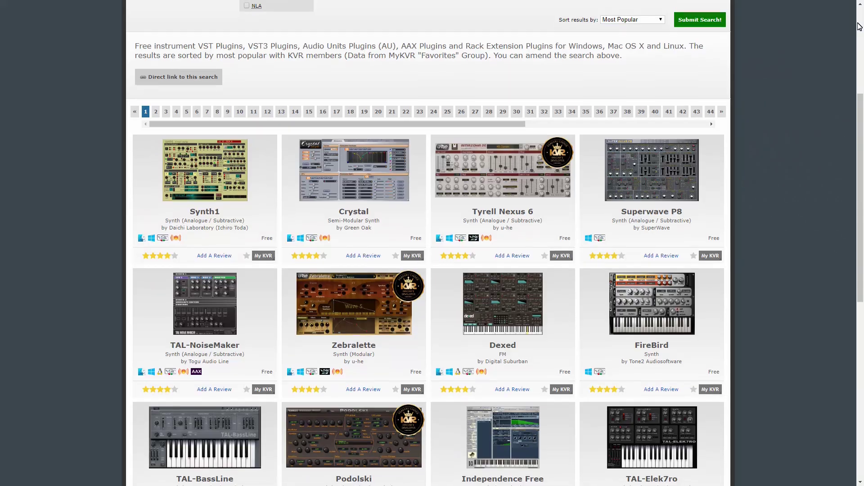
- Scroll down through the bass, guitar, mandolin and Hammond tracks while the song plays
scroll(860, 26, down, 1)
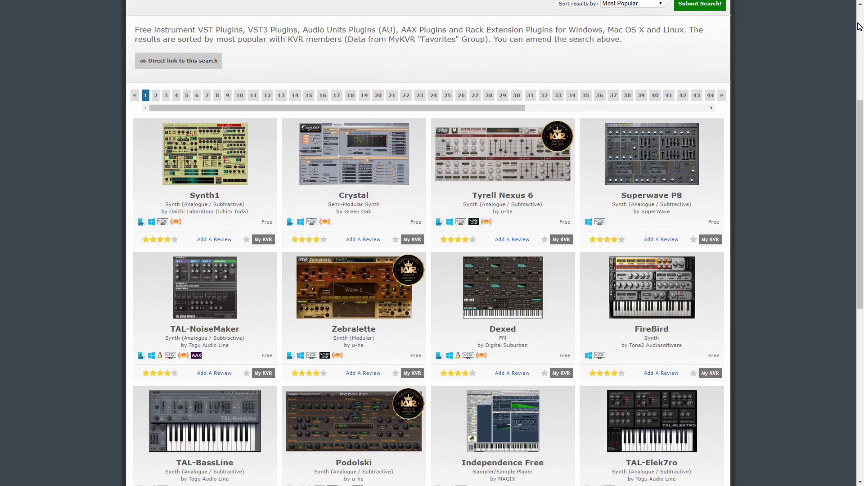
scroll(860, 26, down, 1)
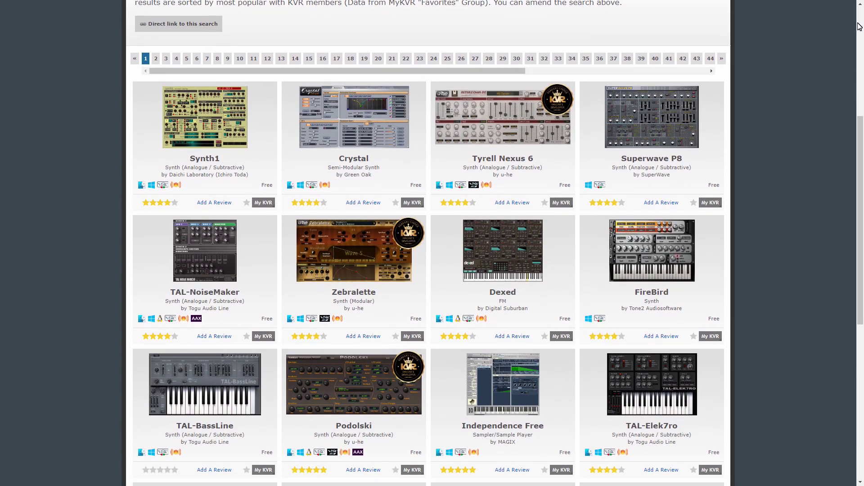
scroll(860, 26, down, 1)
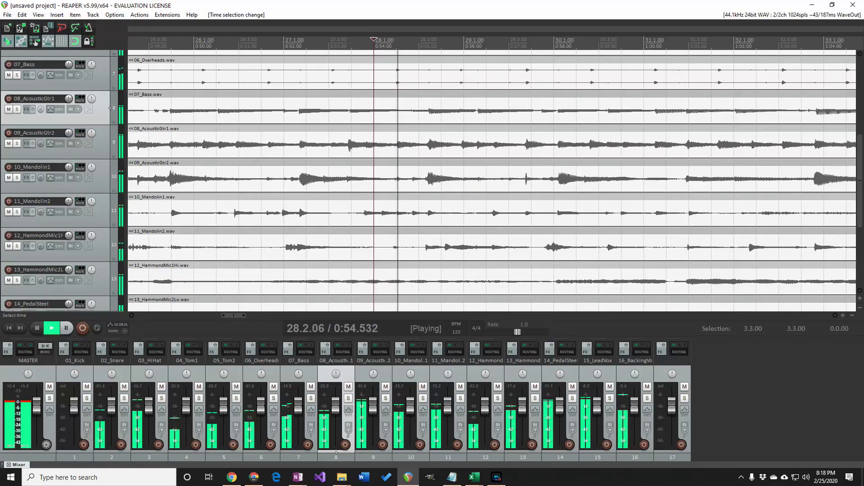